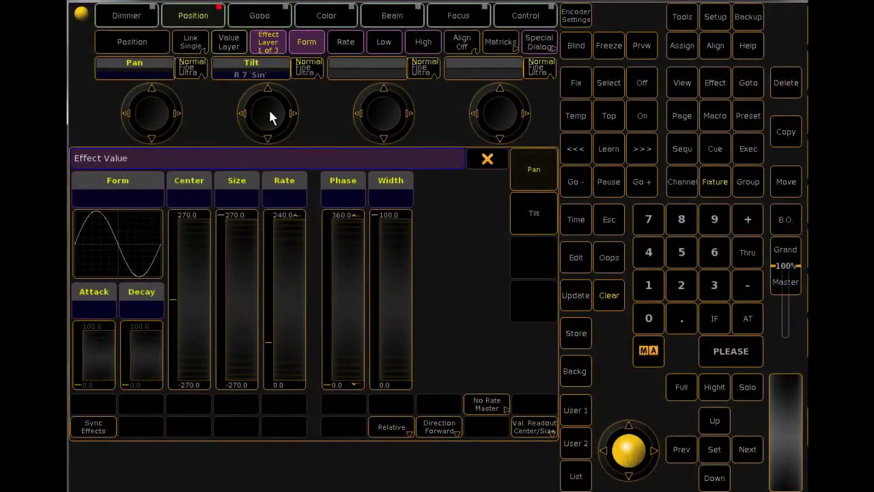
Assign the 8 'Cos' form to the Pan effect and adjust the effect's phase.
click(118, 254)
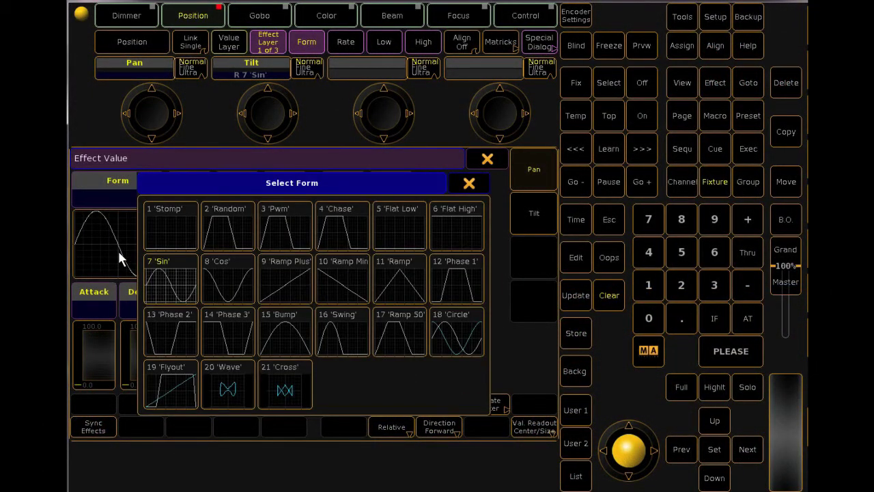
click(236, 273)
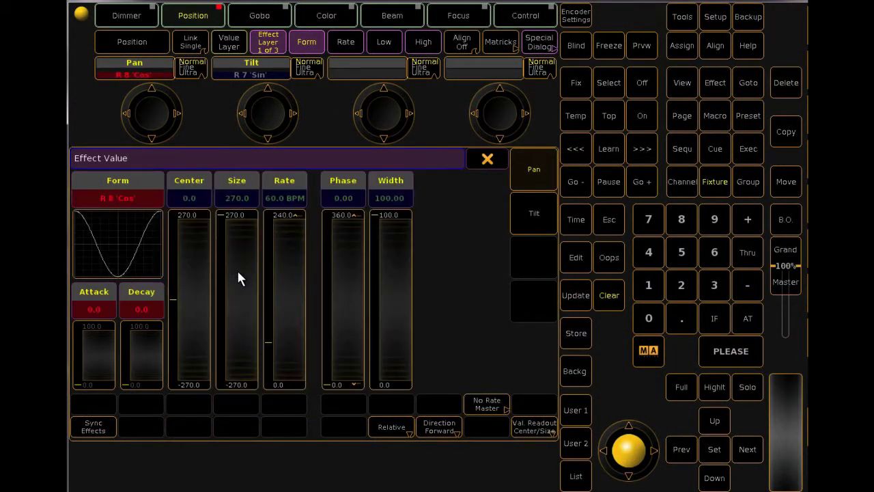
drag(341, 332, 350, 265)
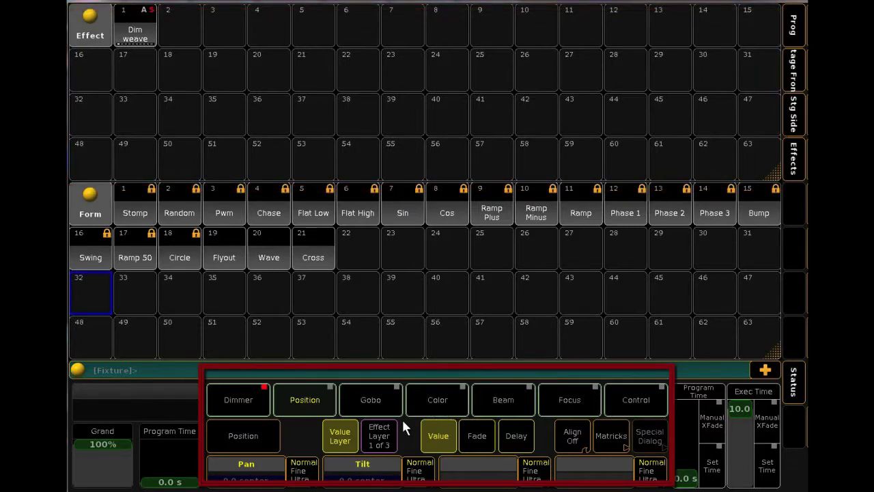
Assign the 2 'Random' form to the Tilt attribute on effect layer 1.
click(379, 436)
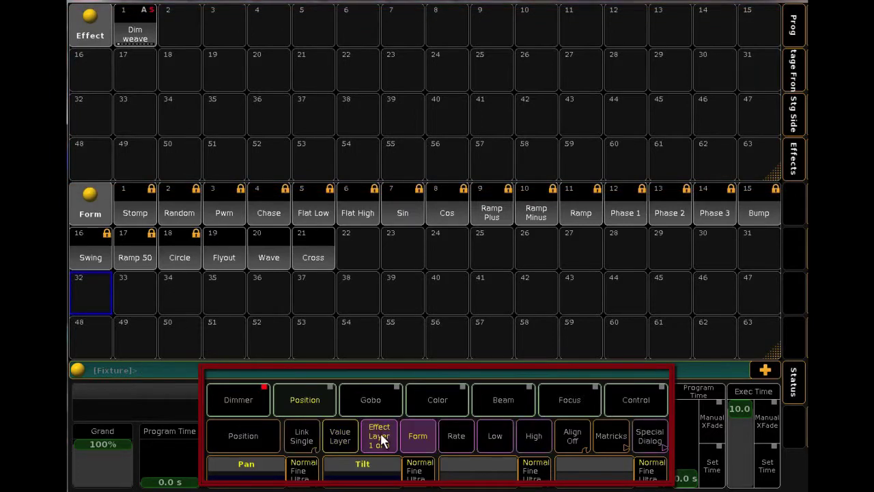
click(366, 467)
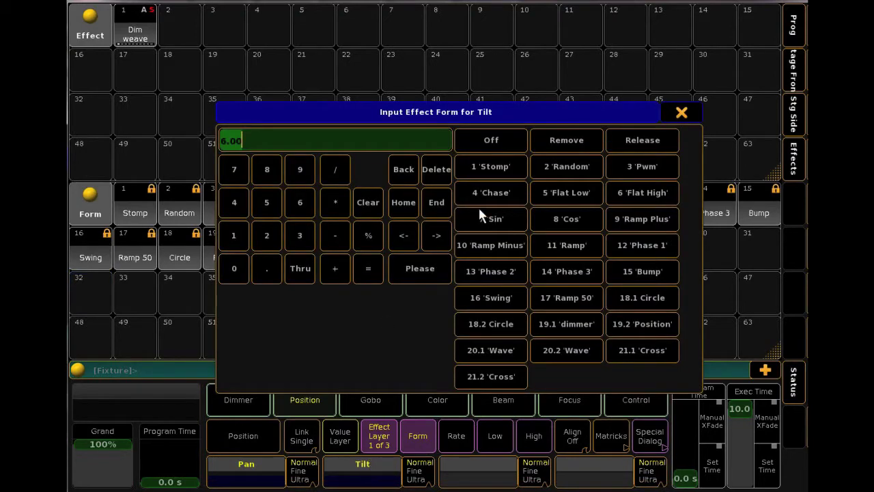
click(585, 168)
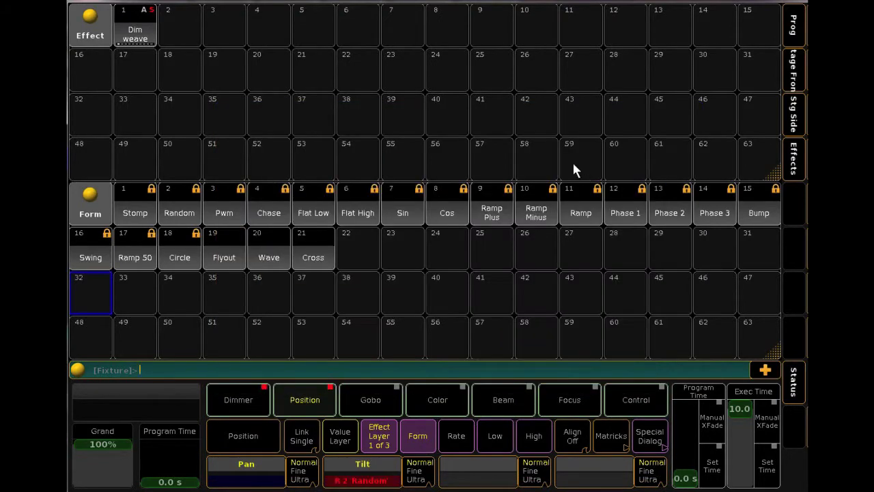
Set the Low value of the Tilt effect to 50.
click(458, 430)
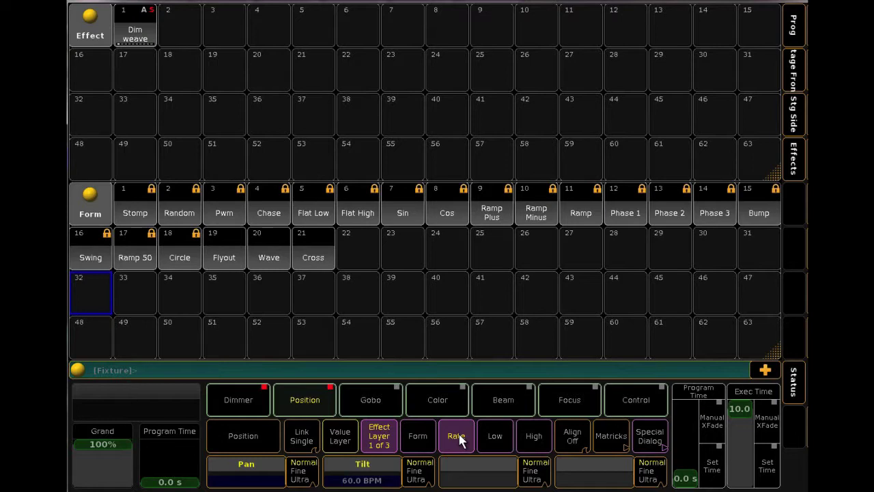
click(503, 430)
click(386, 472)
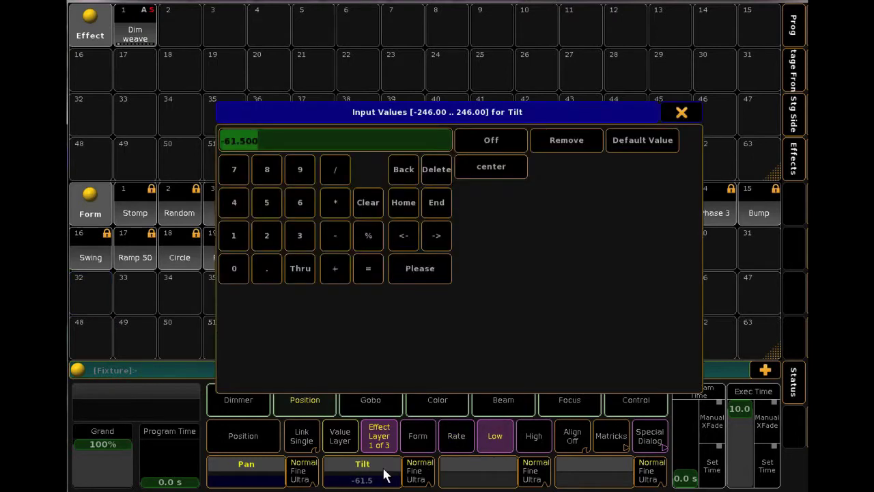
click(266, 201)
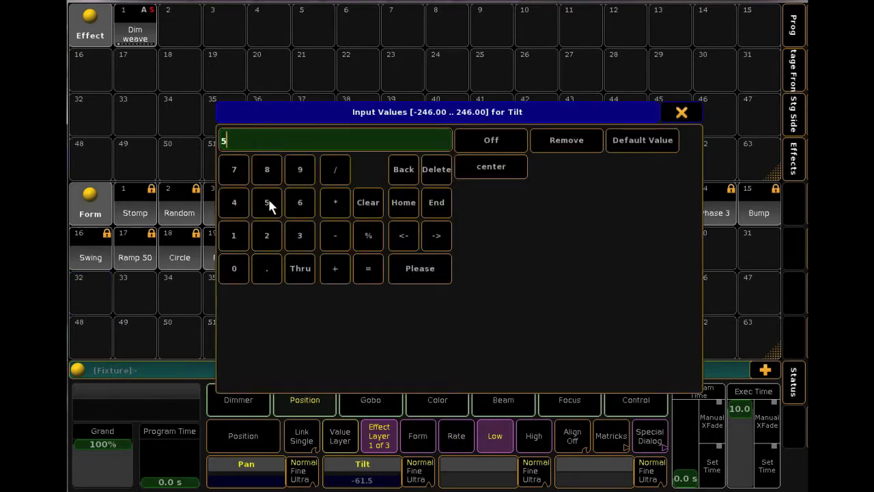
click(232, 270)
click(417, 266)
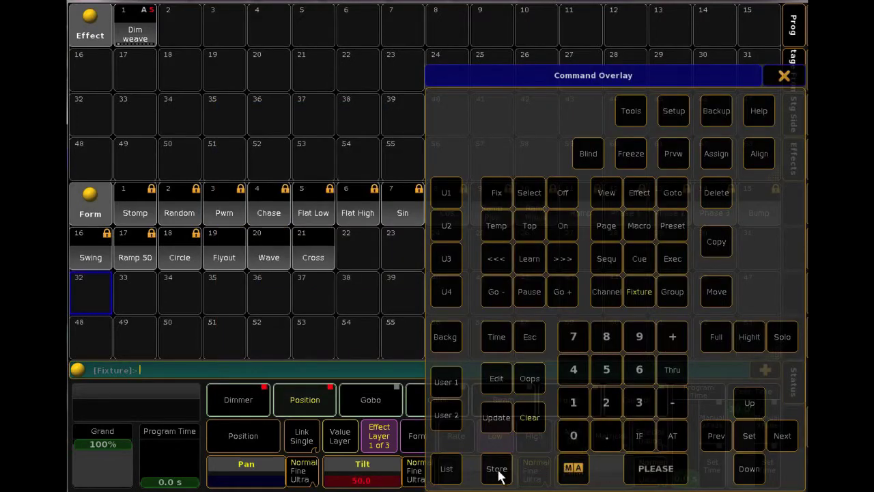
Store the programmer's Tilt effect in slot 3 of the effect pool and close the command overlay.
click(498, 469)
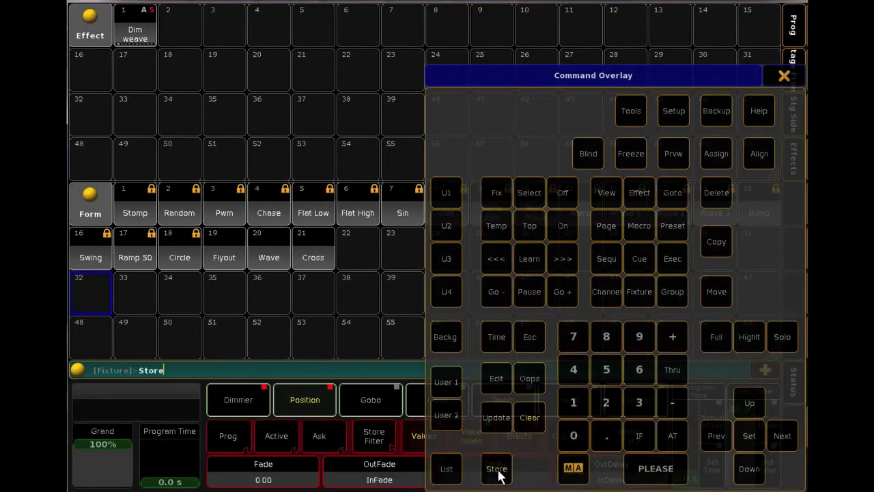
click(225, 33)
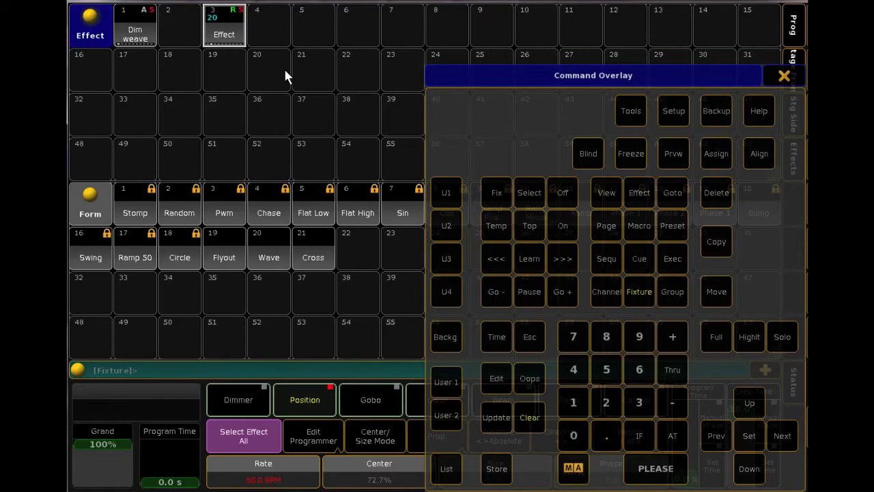
click(784, 75)
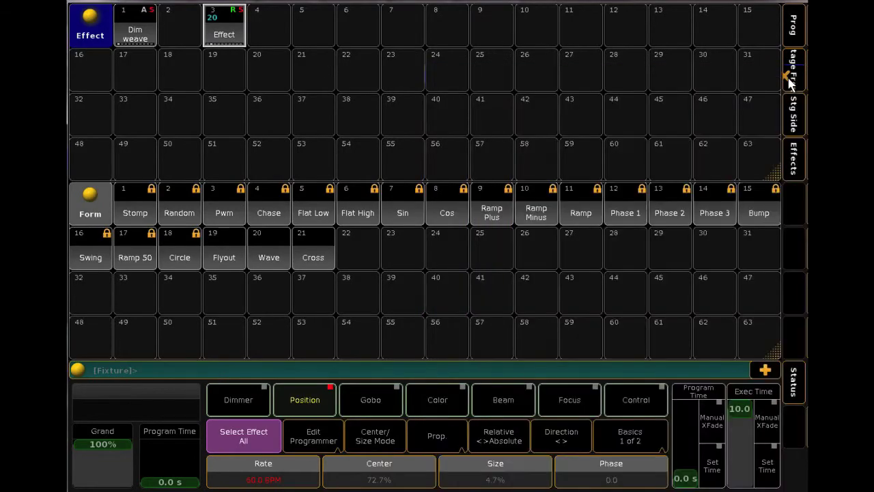
Select the whole row of fixtures in the stage view and open empty effect slot 2 for editing.
click(791, 75)
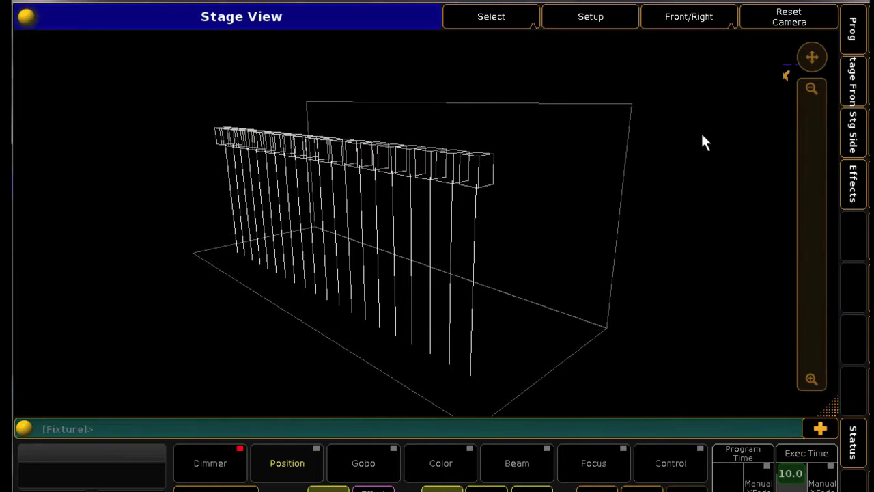
drag(250, 137, 544, 200)
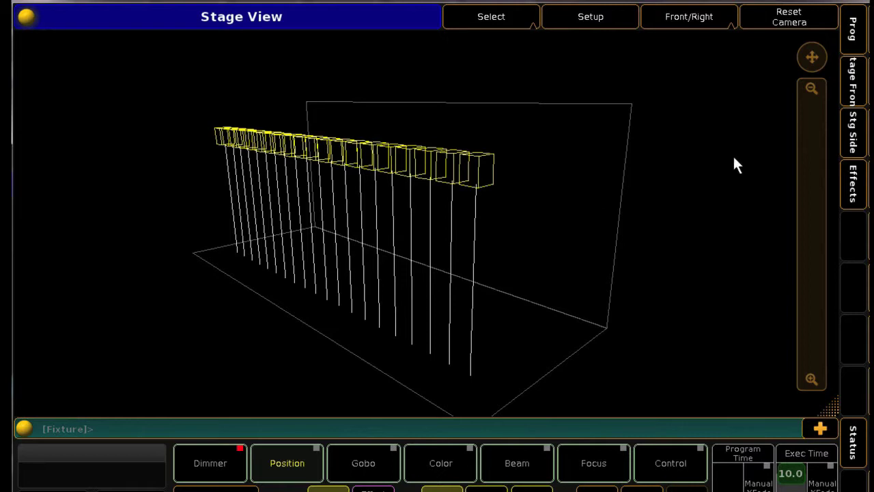
click(854, 186)
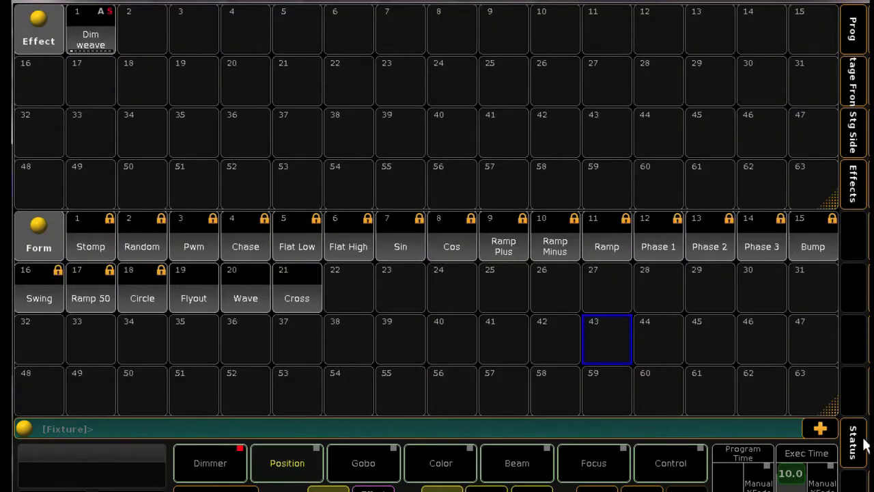
click(820, 428)
click(517, 438)
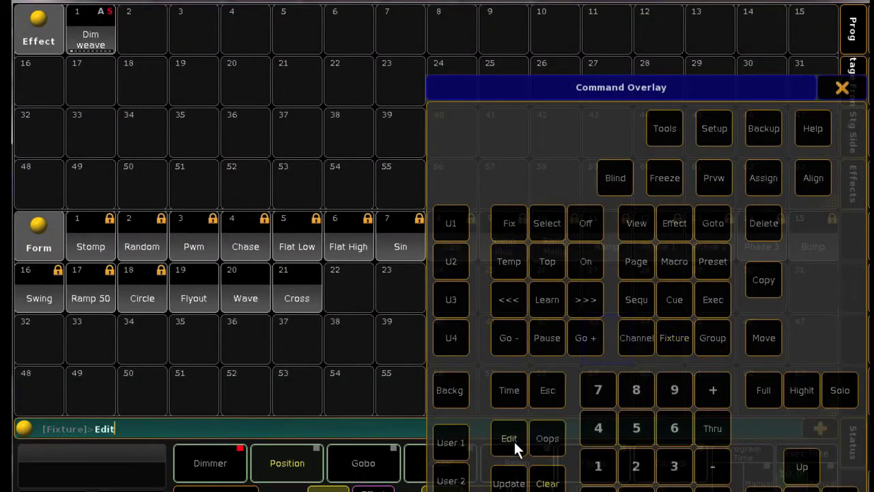
click(155, 32)
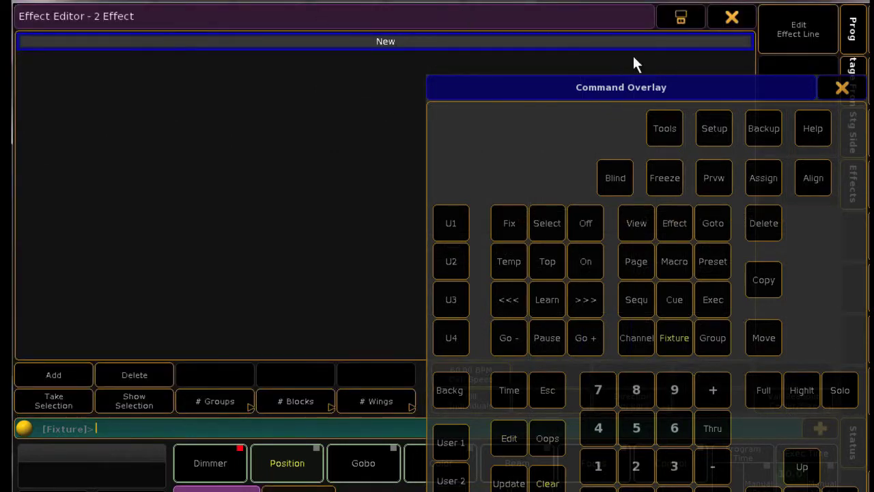
click(842, 90)
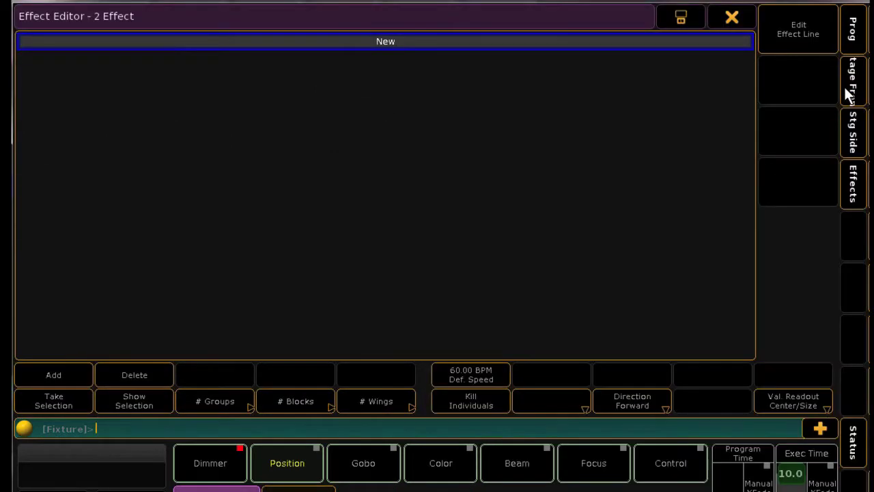
Add an effect line for the Position attribute Tilt to effect 2.
click(76, 376)
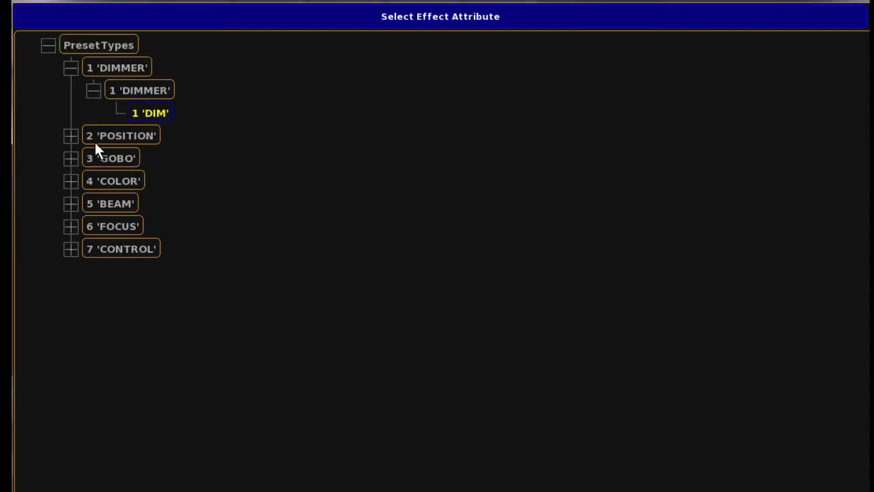
click(70, 134)
click(92, 159)
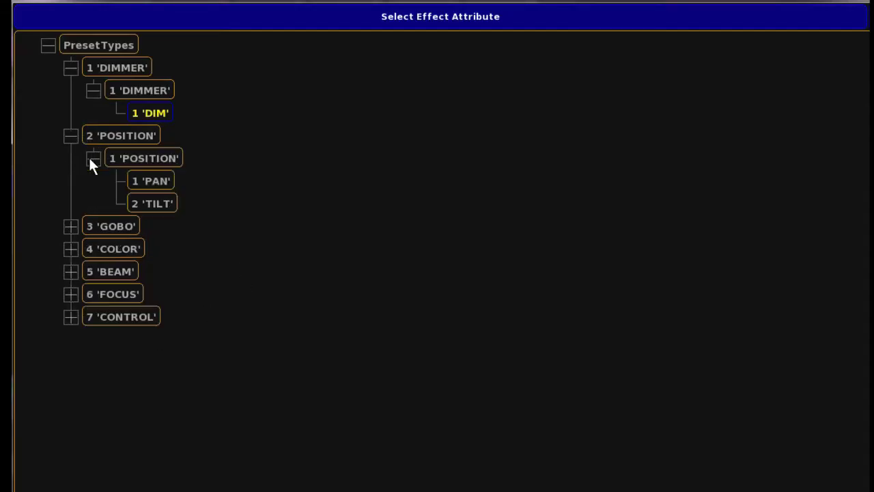
click(171, 206)
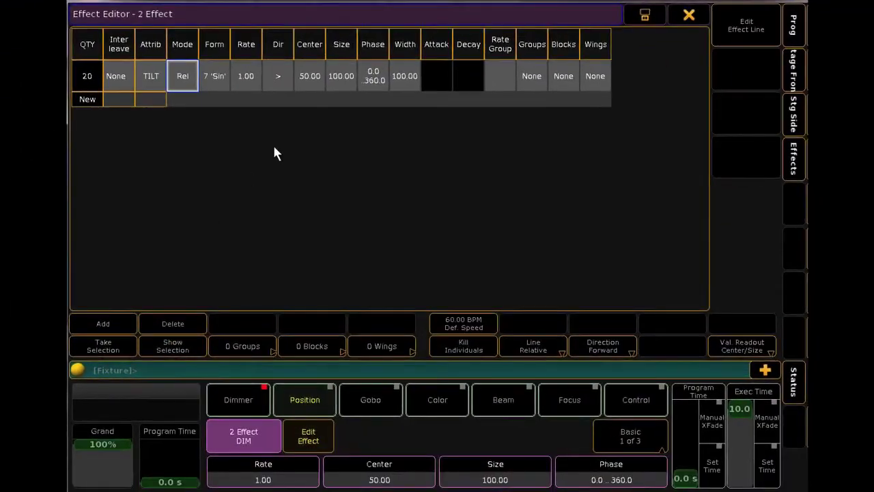
Examine the Tilt line's Center value entry and open the line in the Effect Line Editor.
click(316, 67)
click(316, 67)
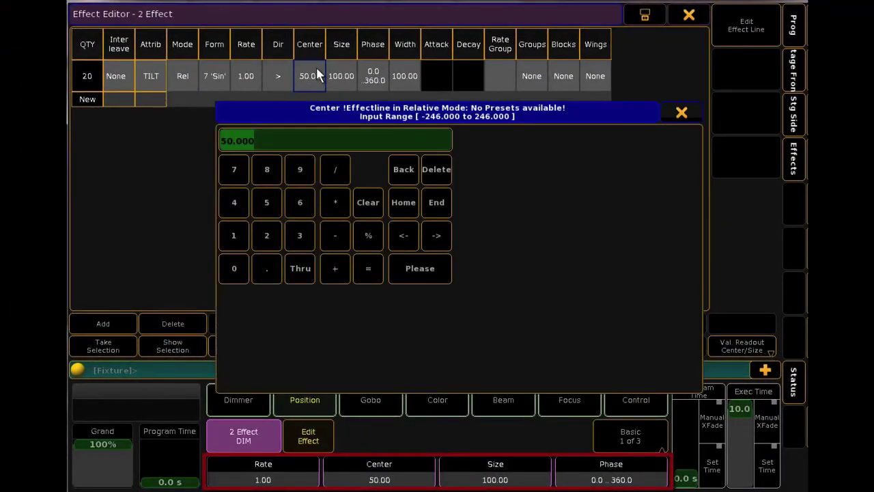
click(681, 113)
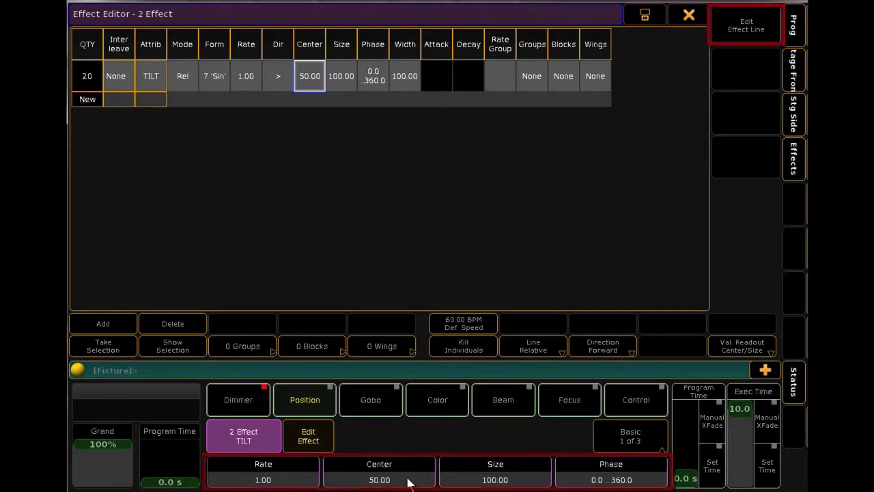
click(756, 48)
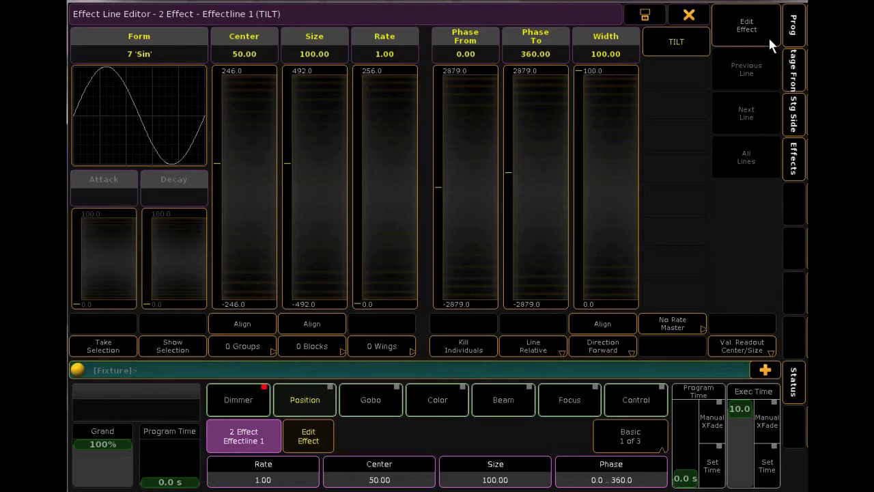
Run effect 2 on the selected fixtures and check their movement in the side stage view.
click(795, 78)
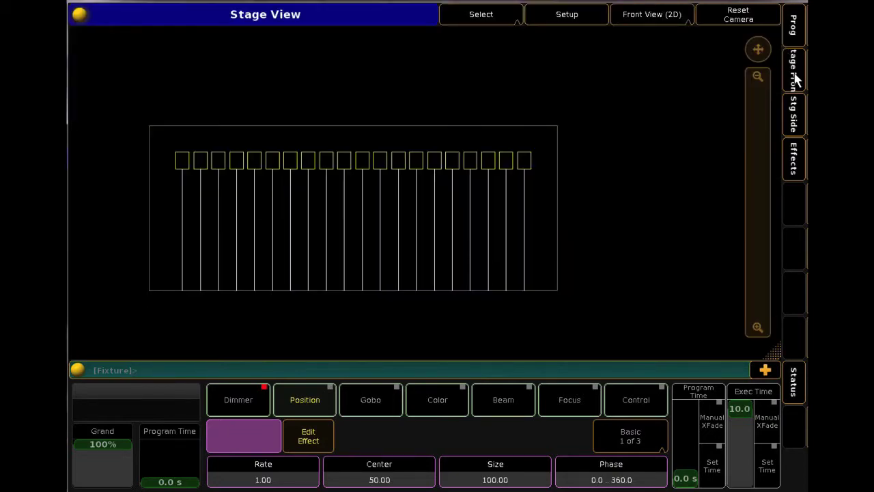
click(794, 160)
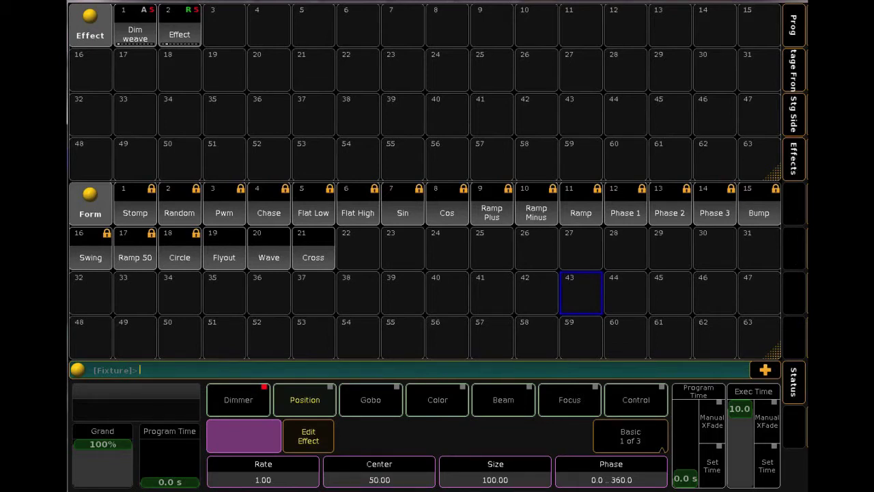
click(189, 25)
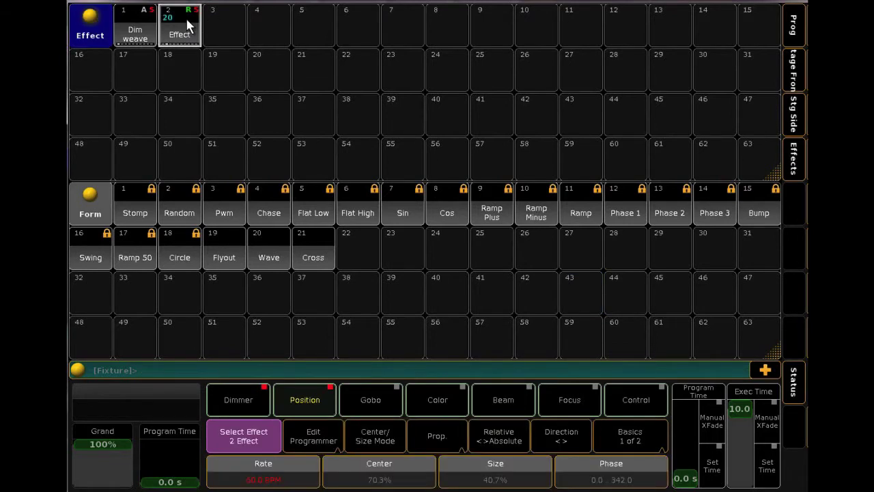
click(791, 120)
click(796, 149)
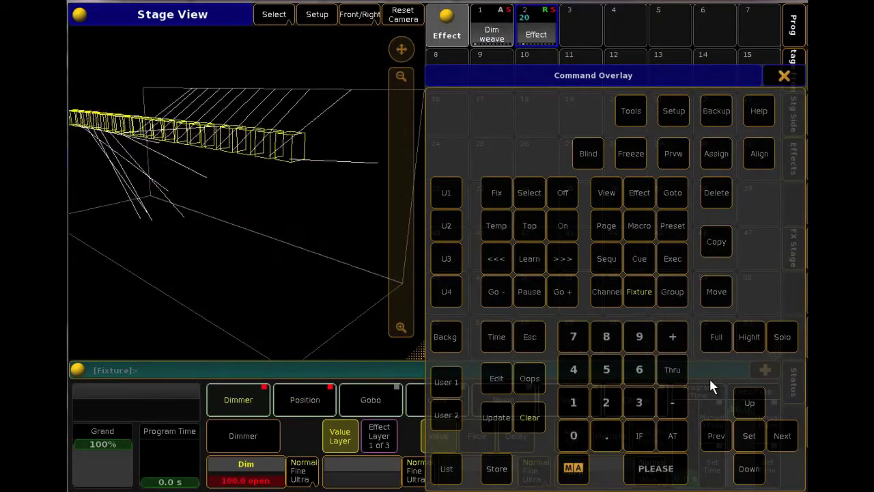
Open effect 2 for editing and display its Tilt line in the Effect Line Editor.
click(498, 382)
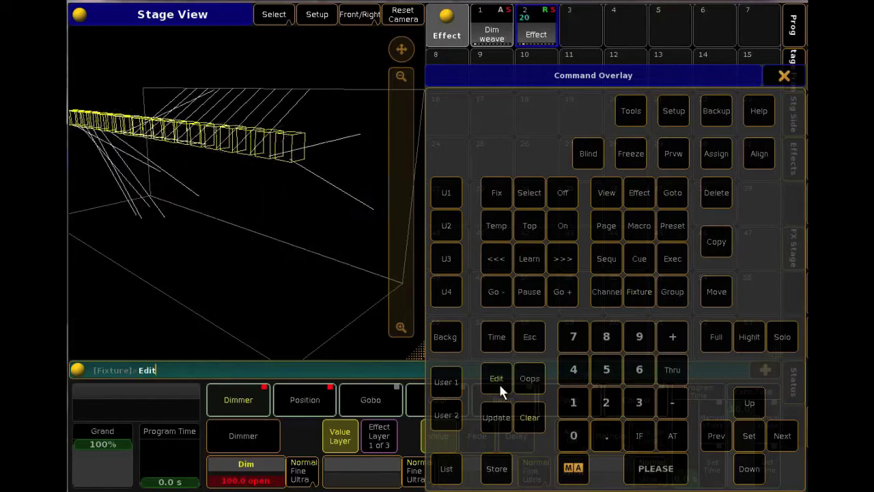
click(541, 26)
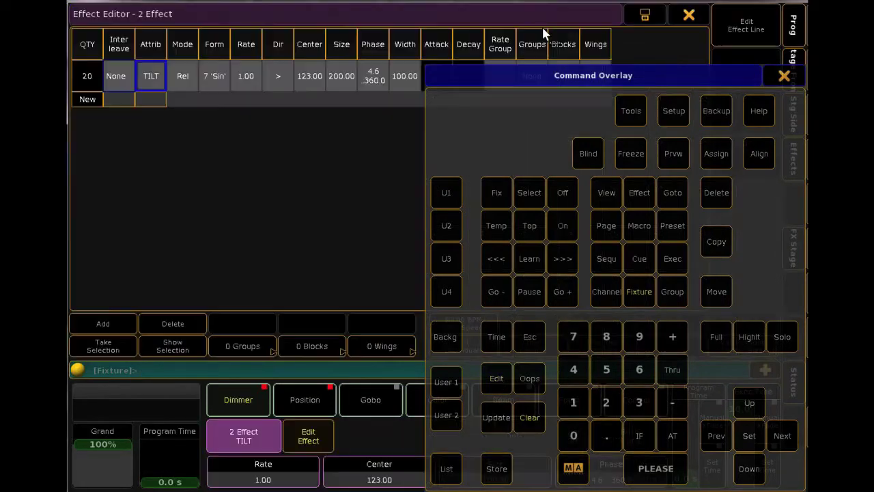
click(782, 75)
click(760, 27)
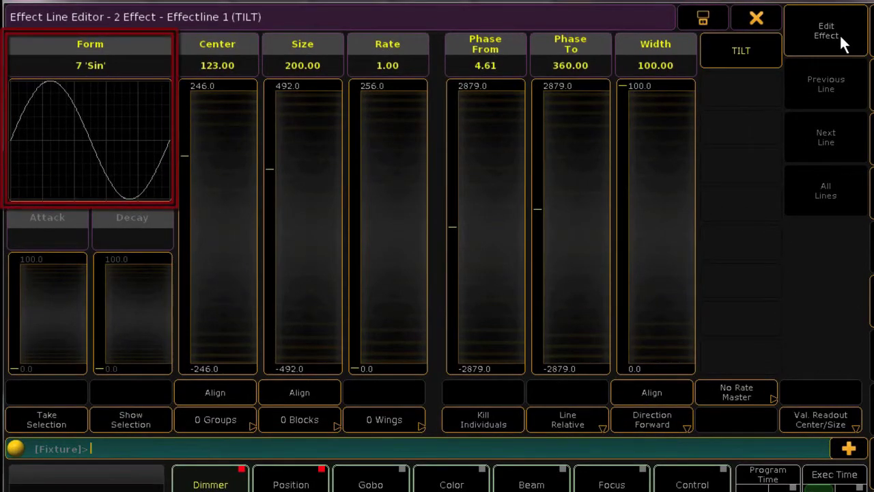
Examine the forms available for the Tilt line and its relative mode setting.
click(140, 120)
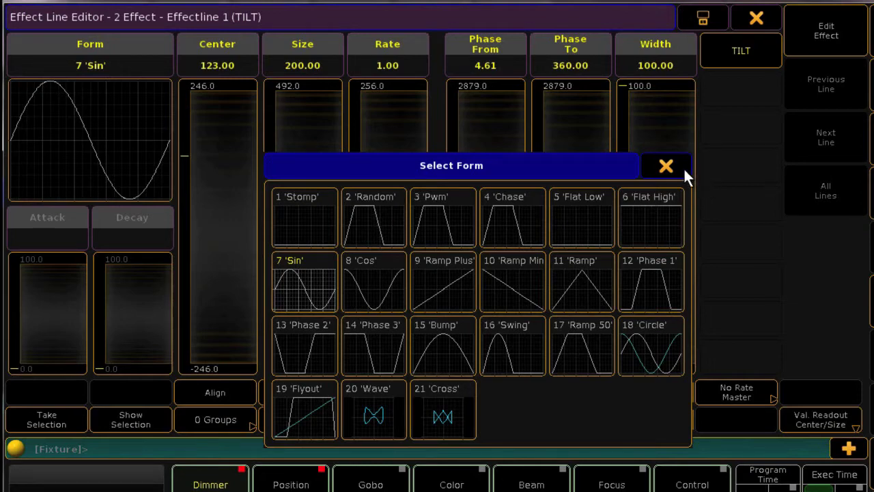
click(684, 169)
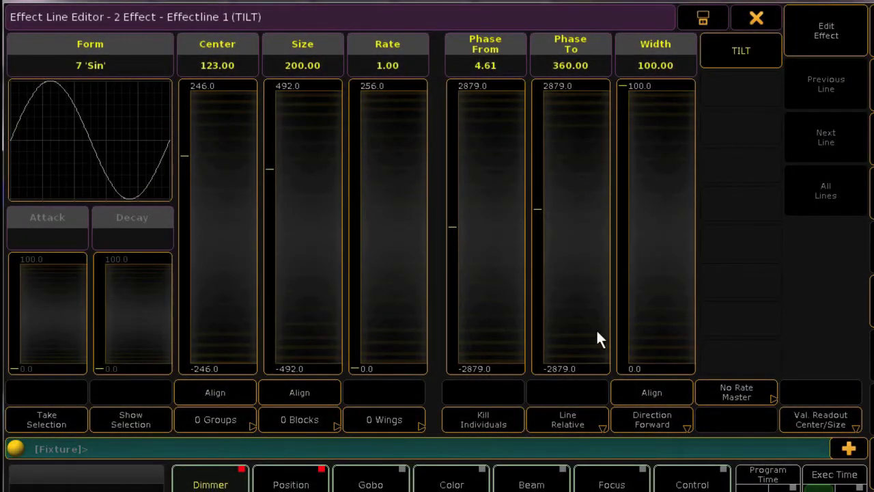
click(592, 414)
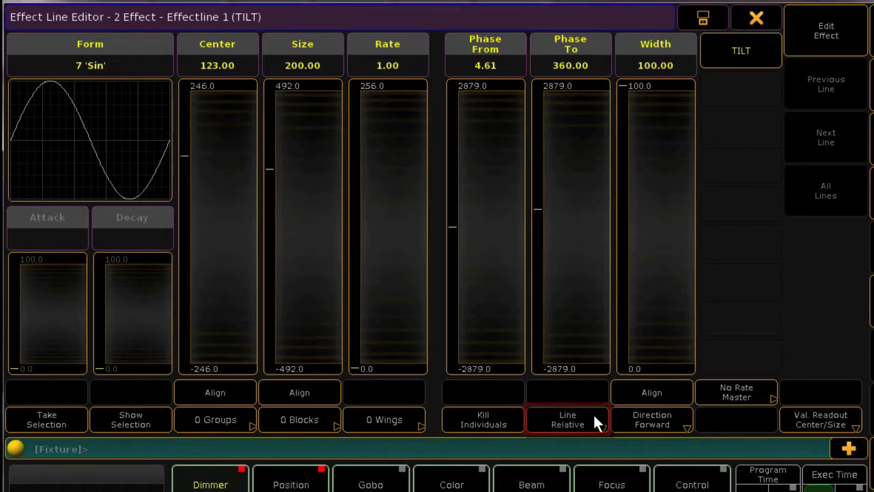
Switch the Tilt line to absolute mode, then lower its Center to about 69.56 and its Size to about 103.
click(593, 418)
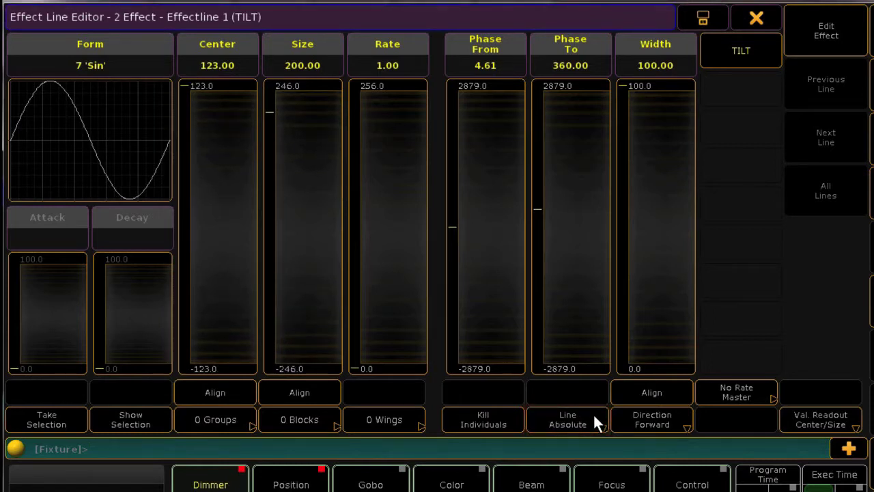
drag(212, 155, 224, 328)
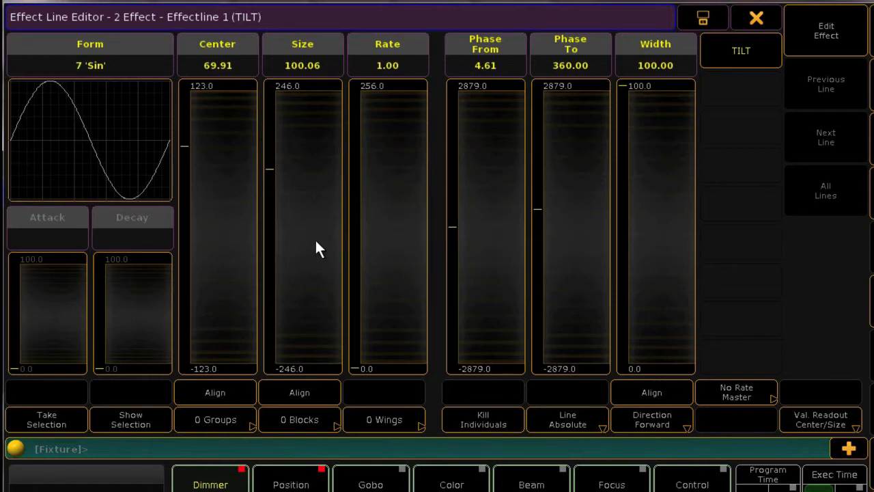
drag(314, 266, 312, 310)
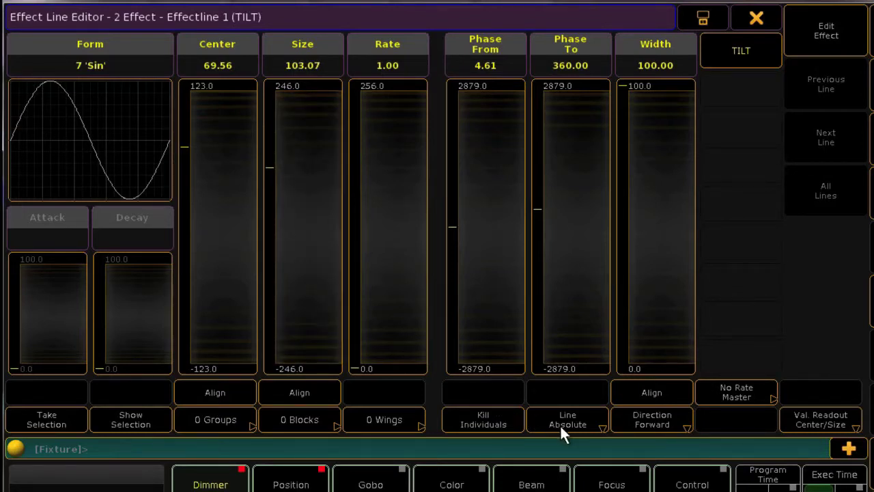
Set the Tilt line's Center to 50 and its Size to 150.
click(226, 63)
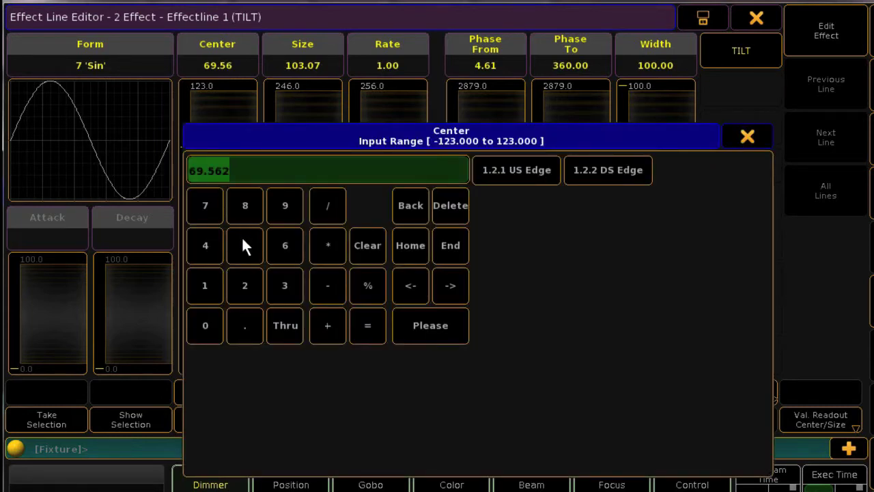
text(50)
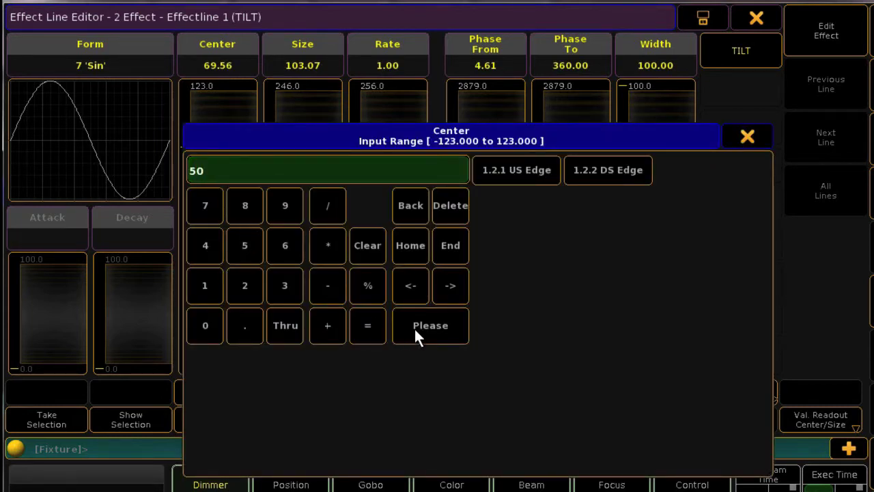
click(415, 331)
click(332, 66)
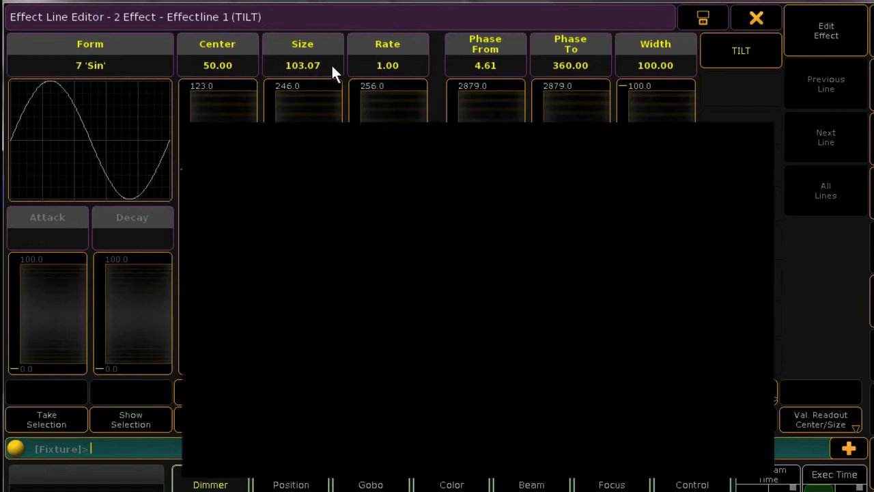
text(150)
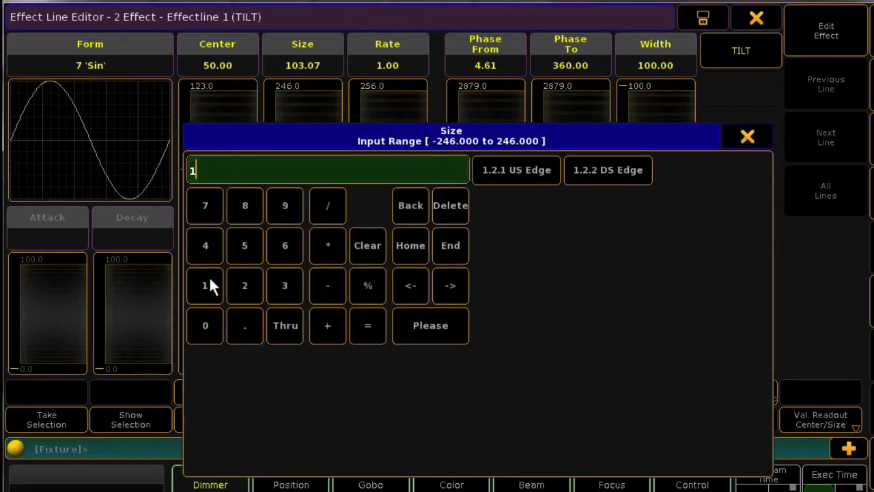
click(430, 325)
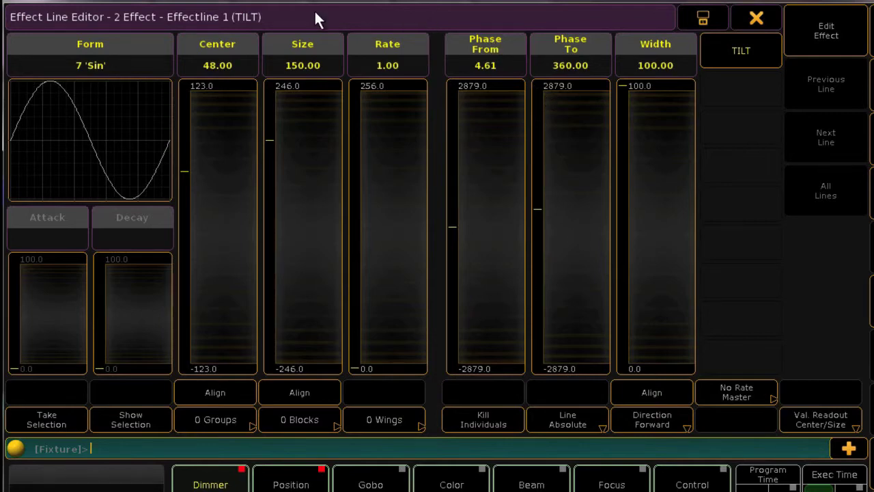
Assign preset 1.2.1 US Edge to the Tilt line's Center and 1.2.2 DS Edge to its Size, and check the side stage view.
click(238, 57)
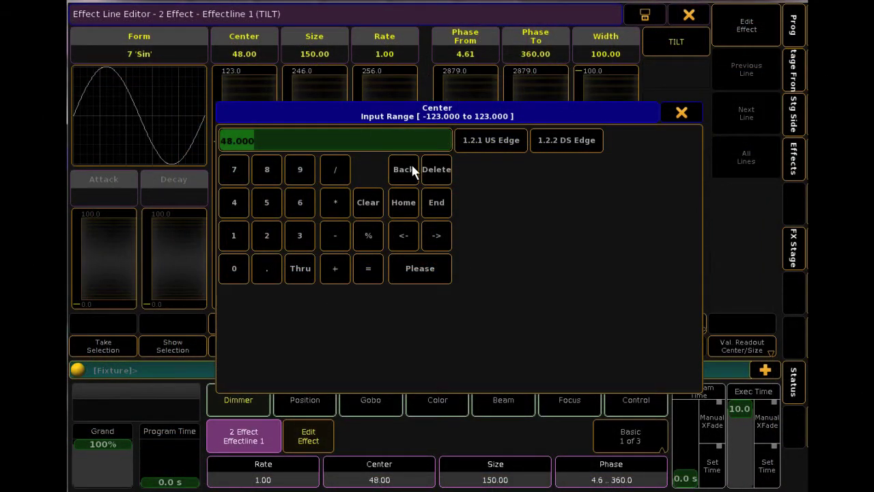
click(519, 143)
click(327, 53)
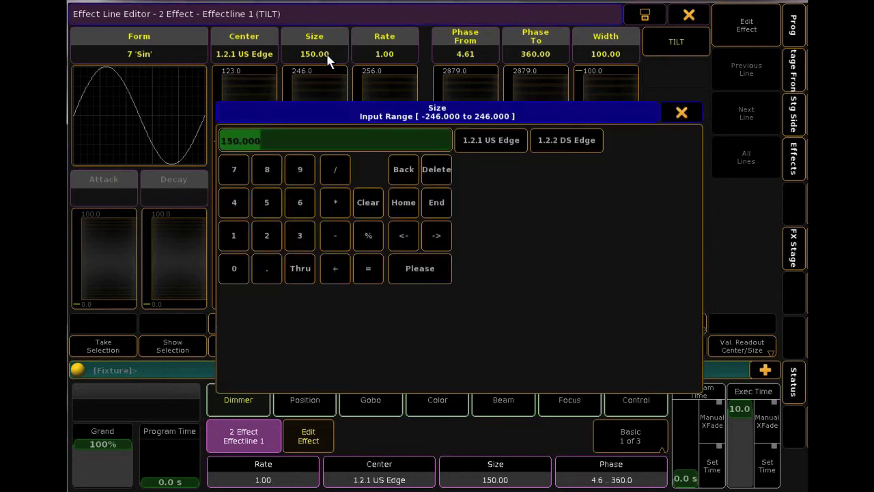
click(567, 142)
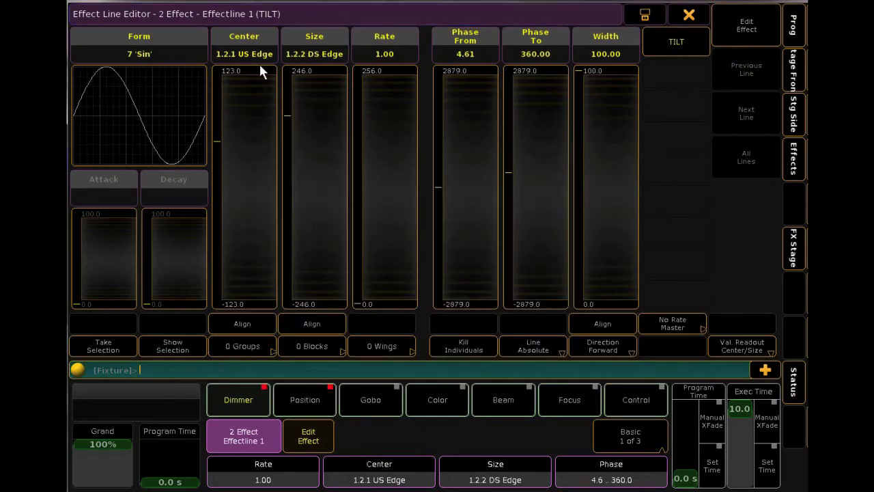
click(800, 129)
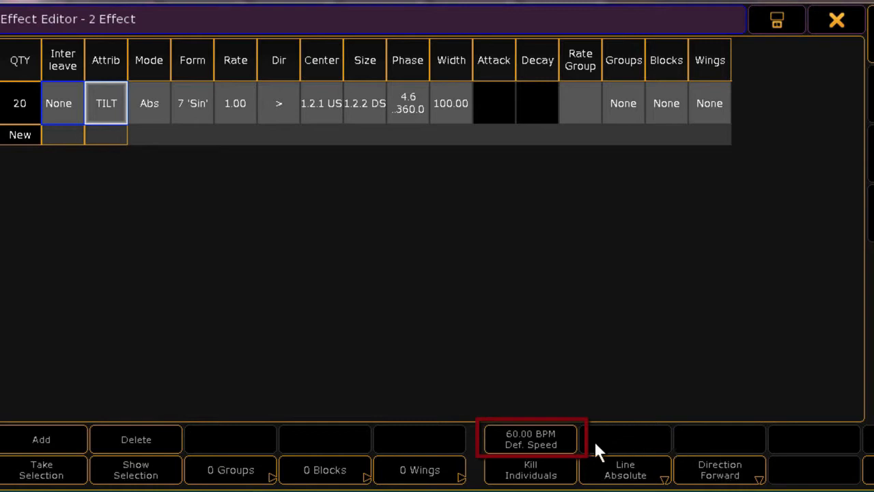
Double the Tilt line's rate in the Effect Editor.
click(242, 112)
click(242, 110)
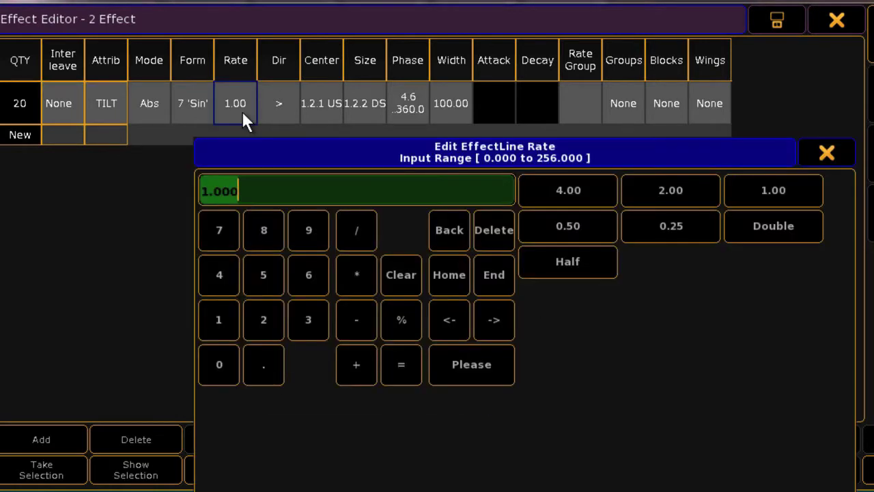
click(783, 222)
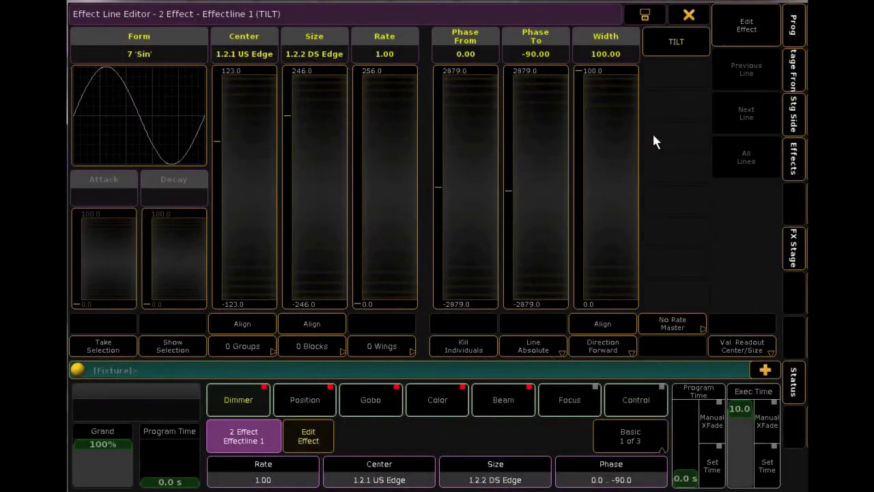
Try a narrower Width on the Tilt line and bring it back to 100.
drag(602, 97, 595, 294)
drag(603, 121, 610, 349)
drag(629, 118, 618, 99)
Set the Tilt line's Phase To to -90 and reduce its Width to about 71.88.
click(560, 39)
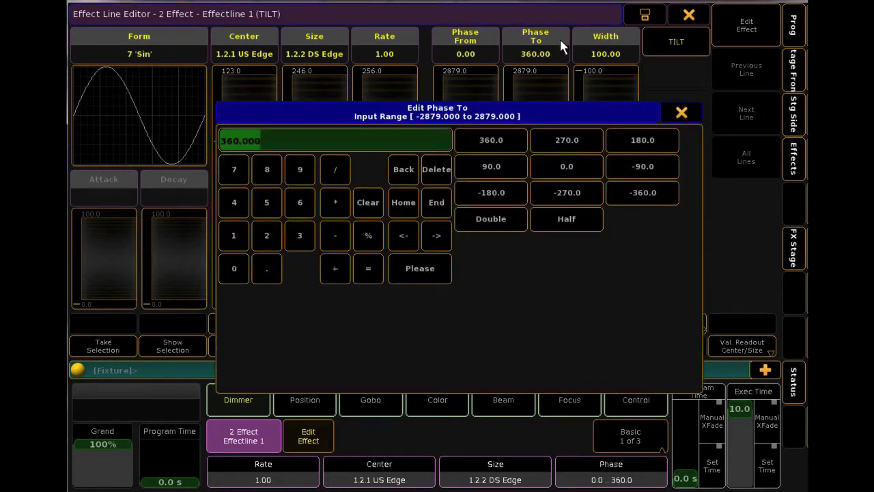
click(654, 169)
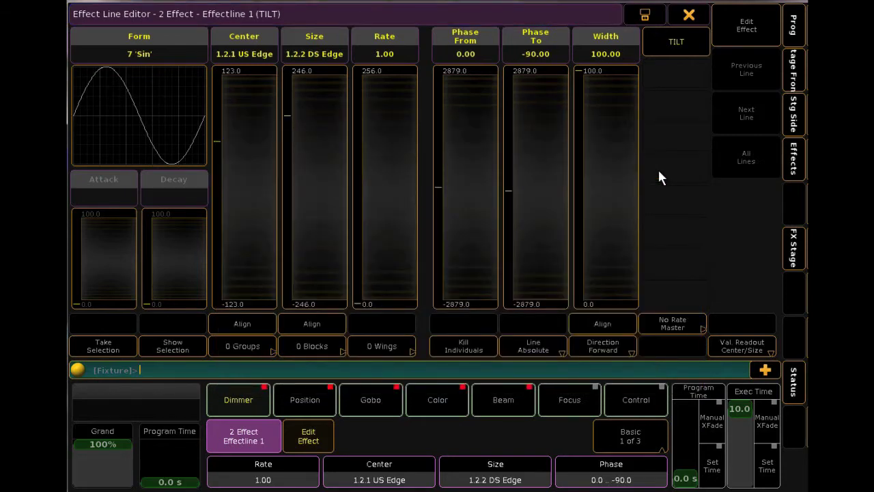
drag(637, 266, 622, 331)
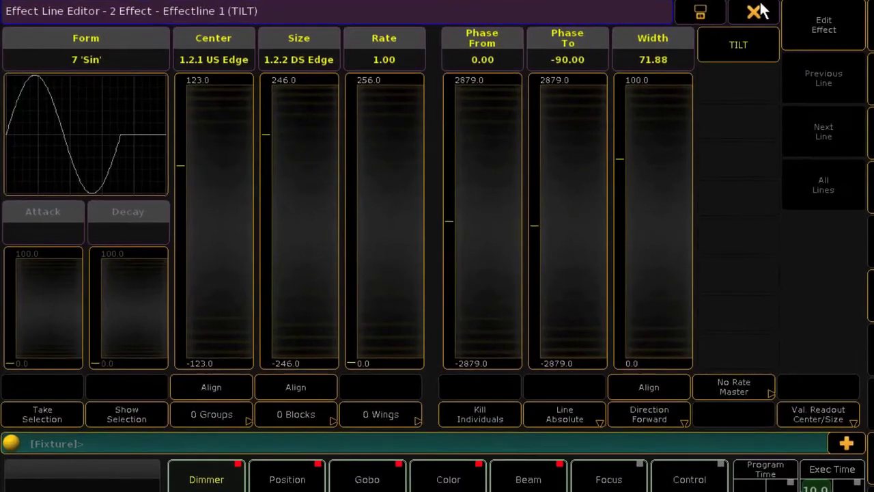
Add a Pan line from the Position preset type to effect 2.
click(698, 10)
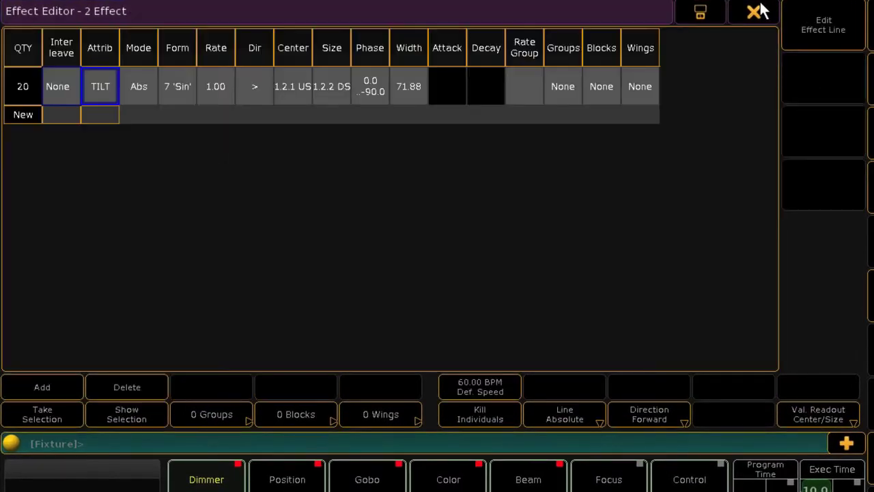
click(62, 377)
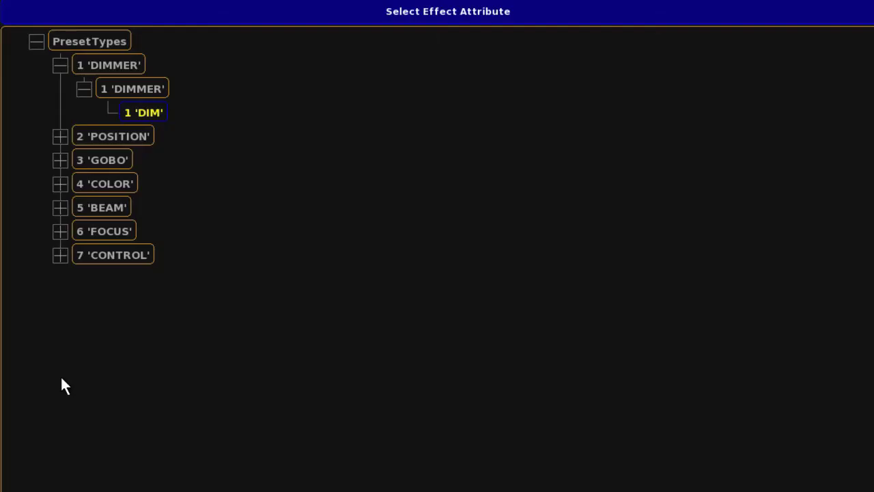
click(52, 136)
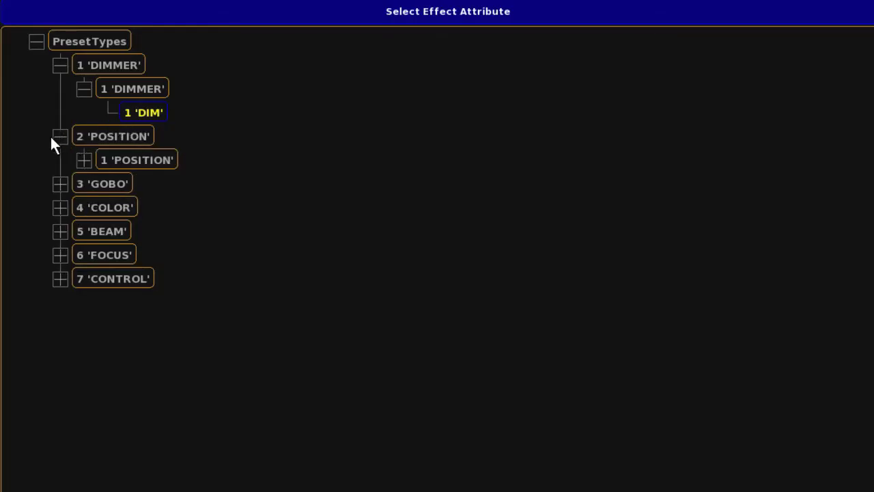
click(83, 162)
click(137, 183)
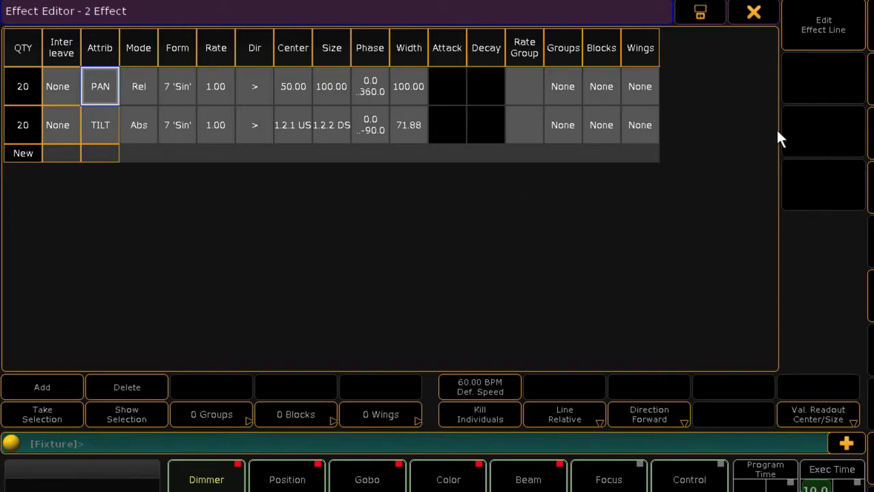
Show the Pan line in the Effect Line Editor, step forward to the Tilt line and return to Pan.
click(845, 16)
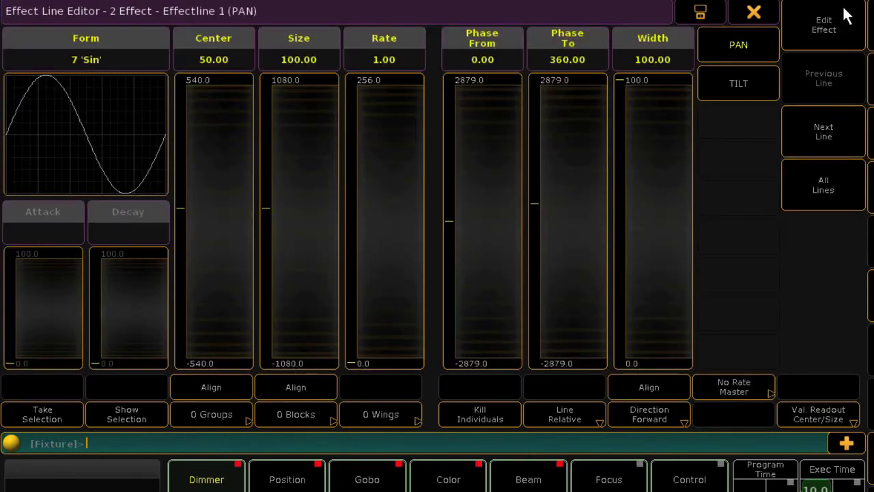
click(857, 139)
click(851, 96)
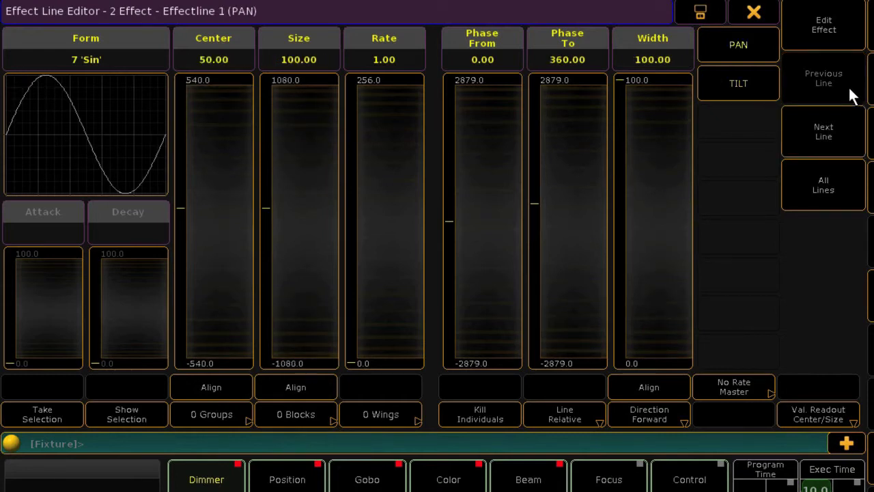
Set the rate to 0.50 for all lines of effect 2 together.
click(768, 82)
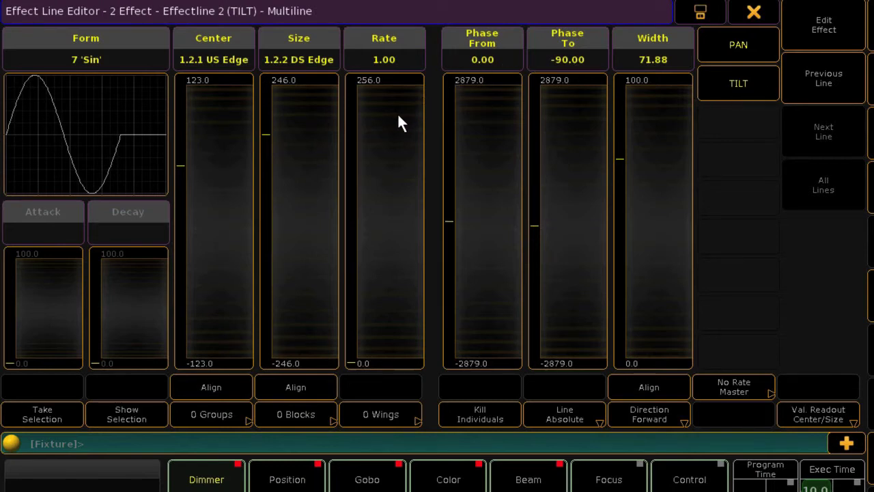
click(384, 60)
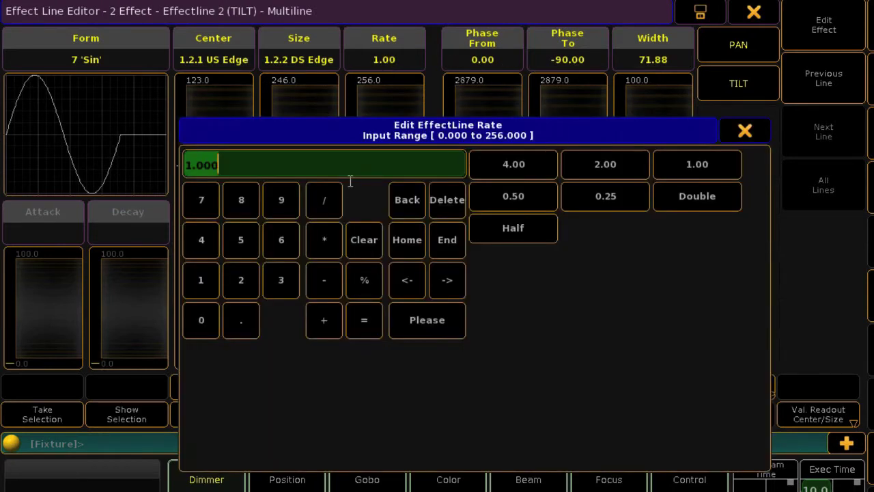
click(513, 200)
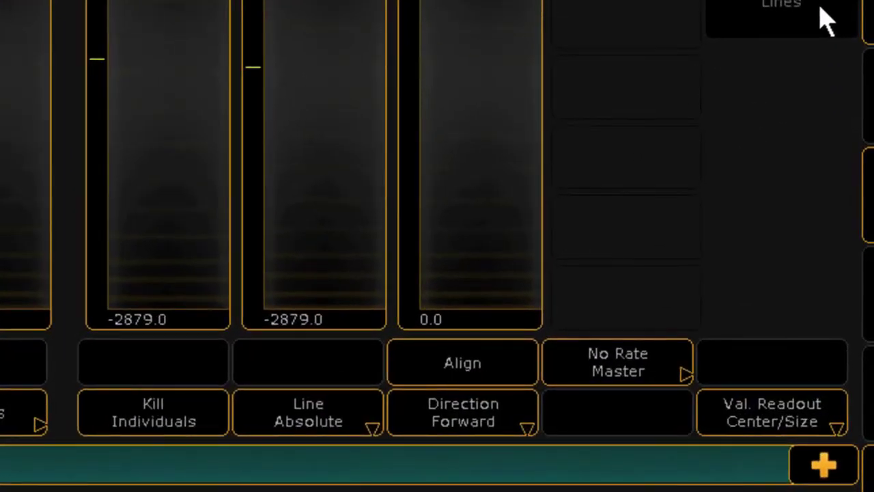
Go to the Pan line and cycle its direction through Backward and the bounce options back to Forward.
click(825, 4)
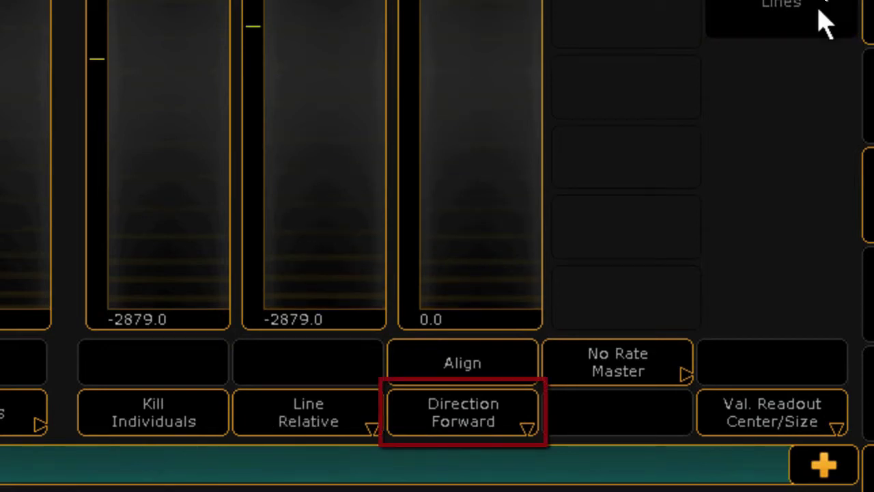
click(498, 424)
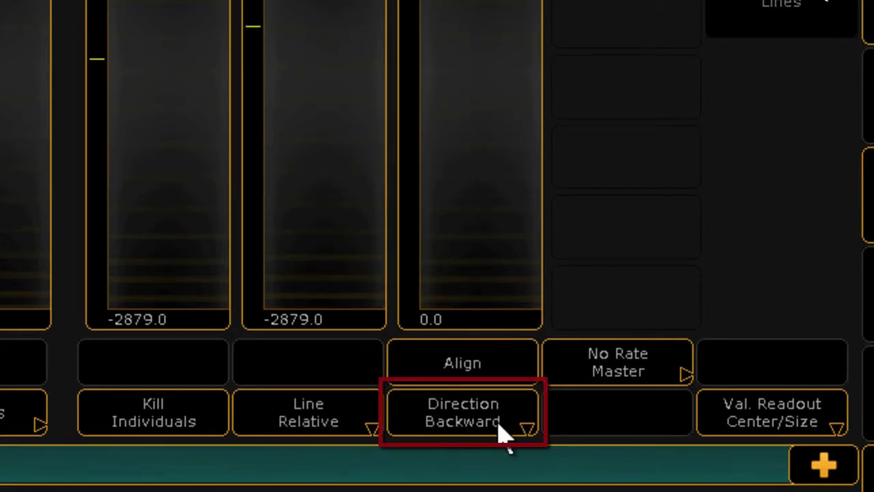
click(504, 430)
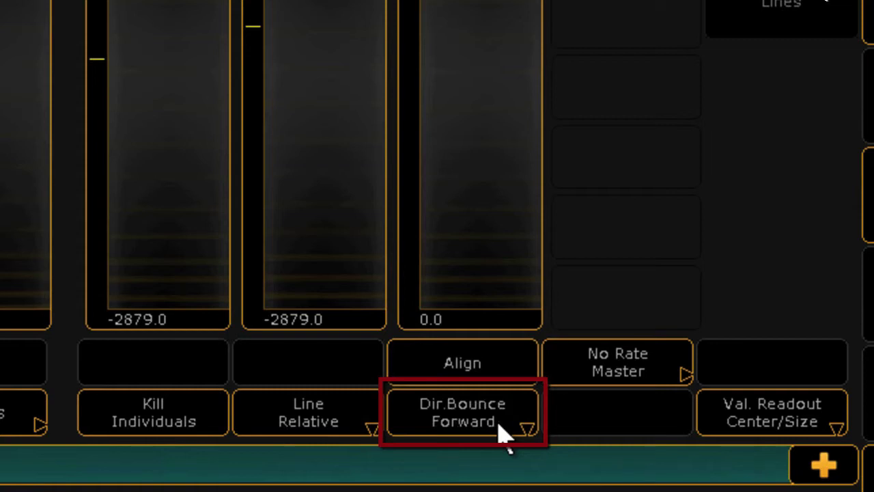
click(504, 430)
click(503, 430)
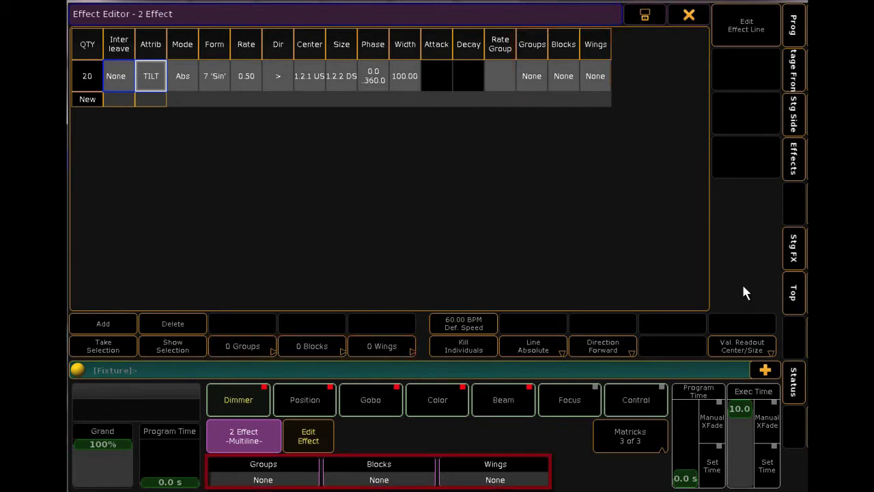
Set the Tilt line's Groups value to 2 in the Effect Editor.
click(537, 84)
click(537, 84)
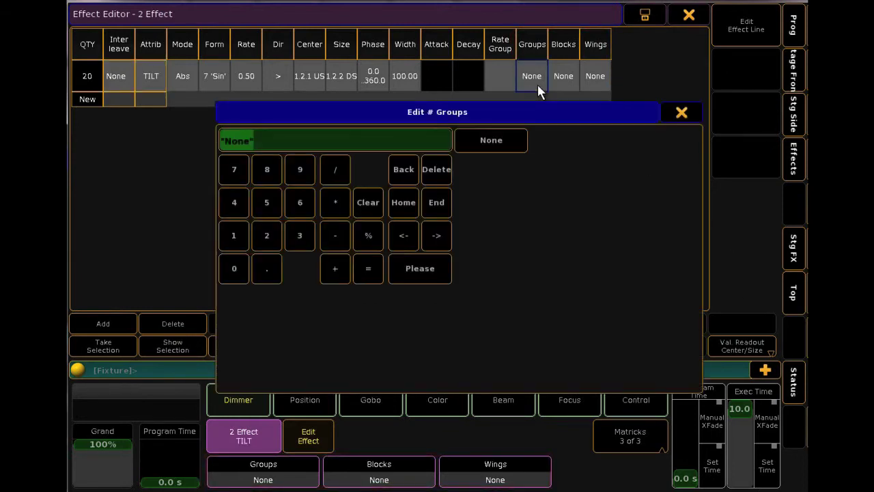
text(2)
key(Return)
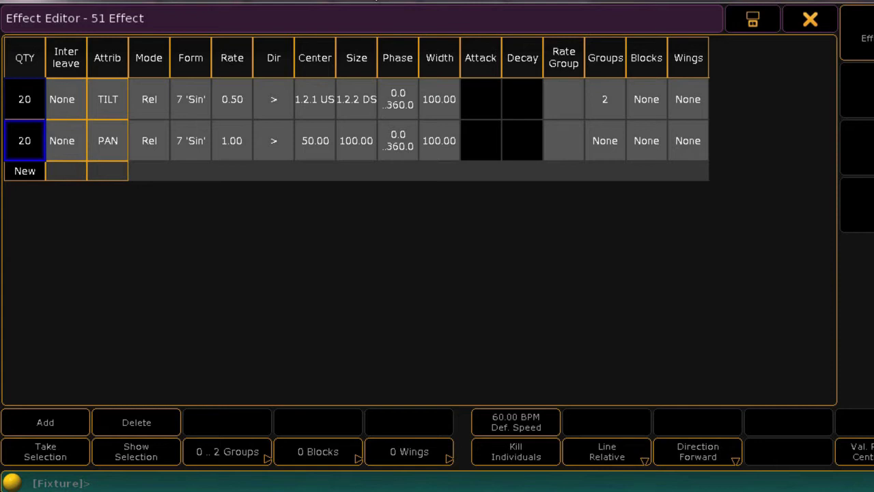
Take the current fixture selection into the Tilt and Pan lines of effect 51, then clear the programmer and close the command overlay.
click(58, 463)
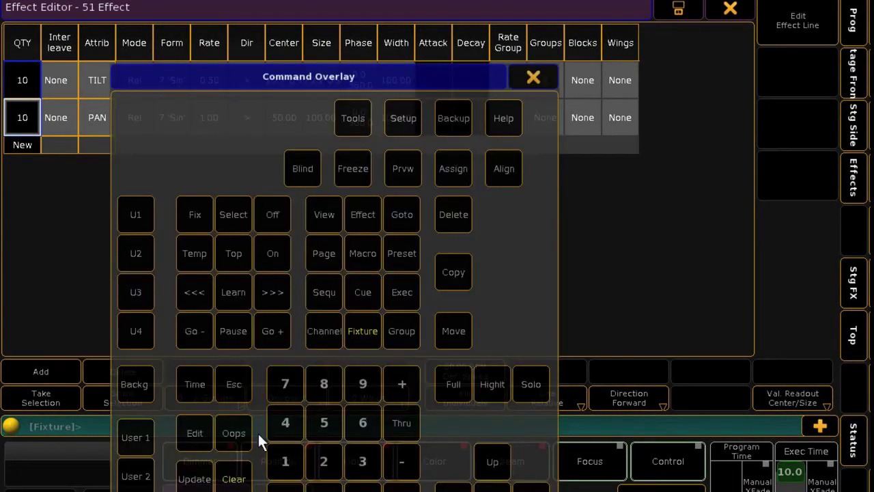
click(241, 475)
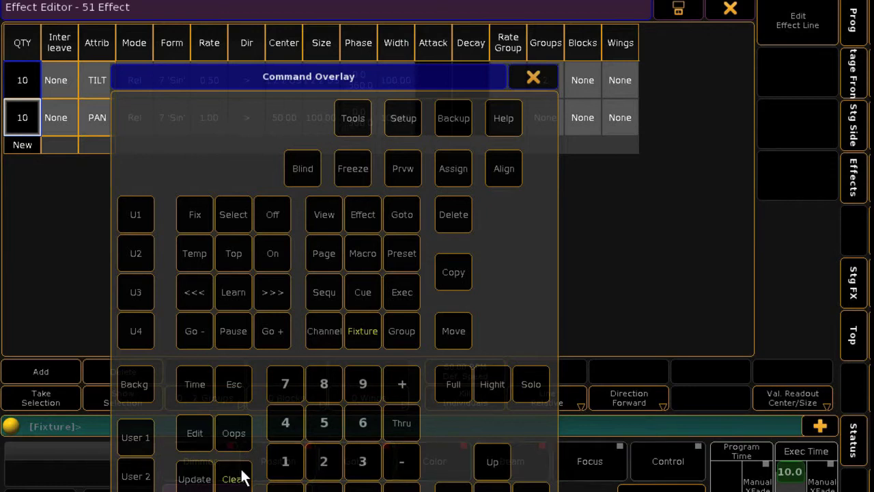
click(533, 78)
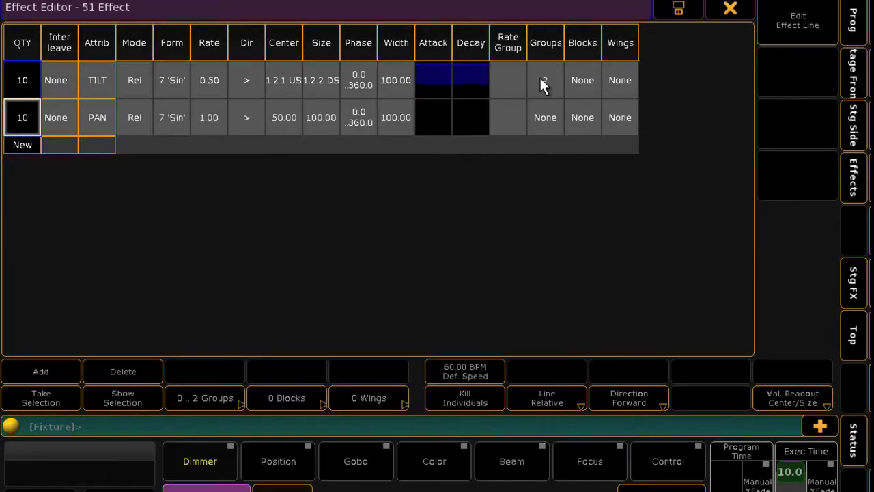
Take the empty fixture selection into the Tilt and Pan lines of effect 51.
click(72, 400)
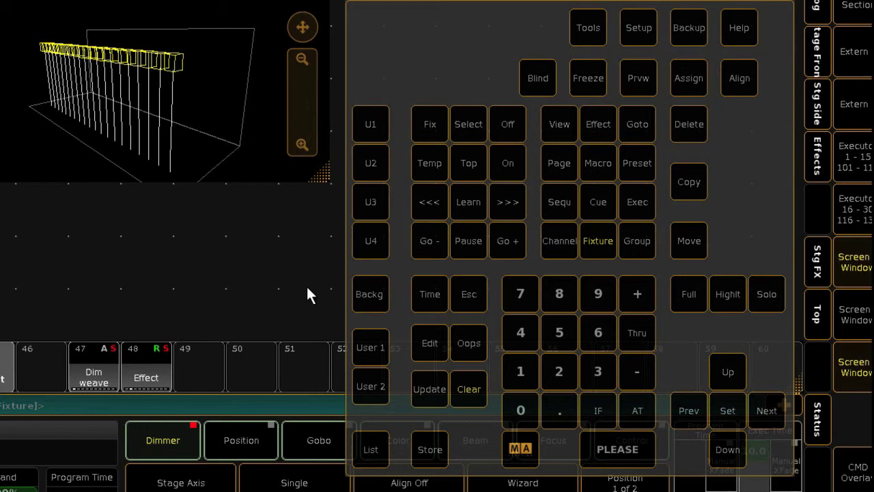
Assign effect 48 to executor 7 and lower its master fader.
click(690, 78)
click(150, 365)
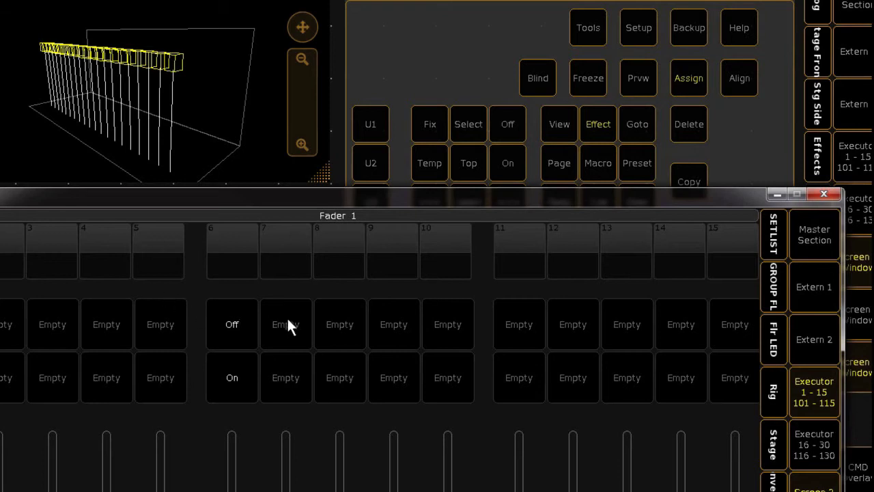
click(288, 319)
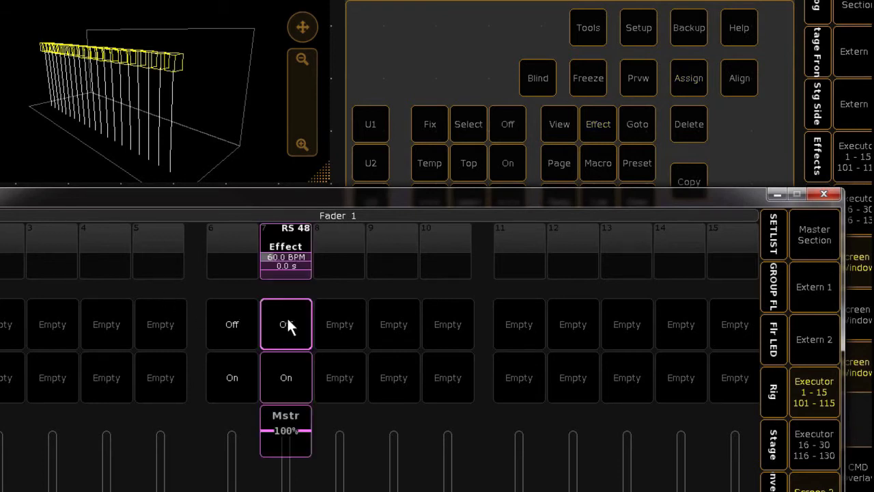
drag(290, 437, 301, 488)
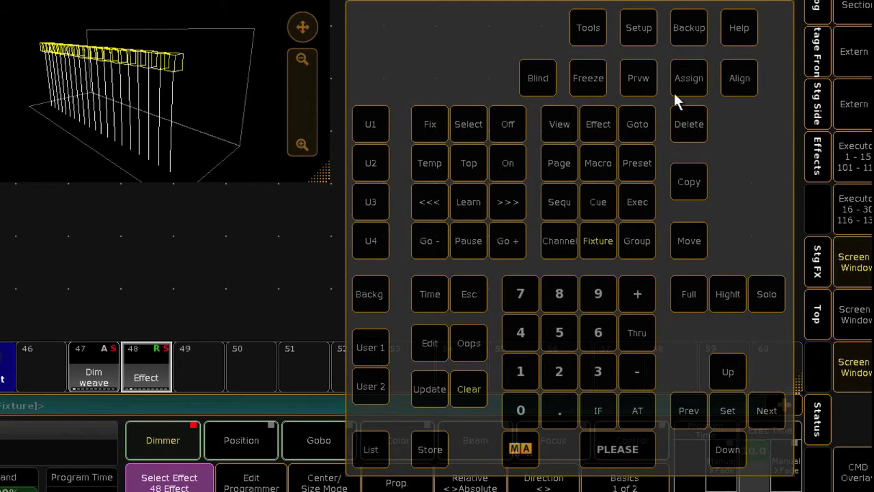
Call effect 48 into the programmer for the selected fixtures and store the look on executor 8.
click(145, 356)
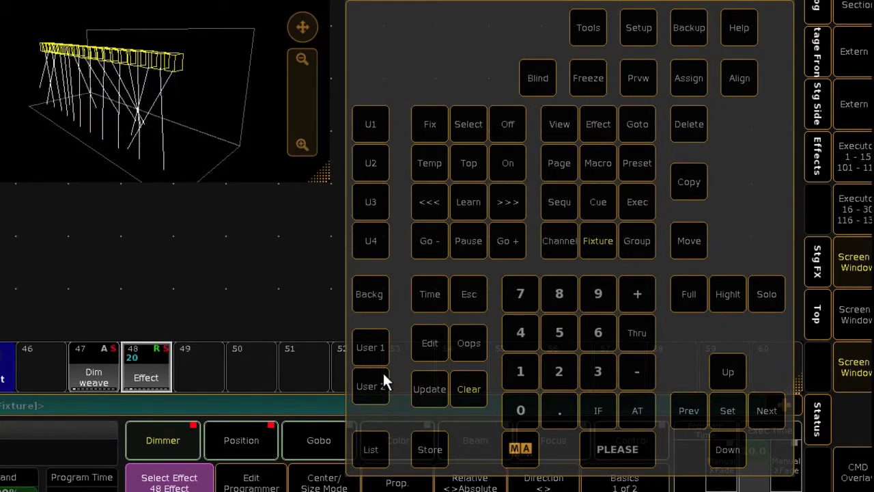
click(434, 450)
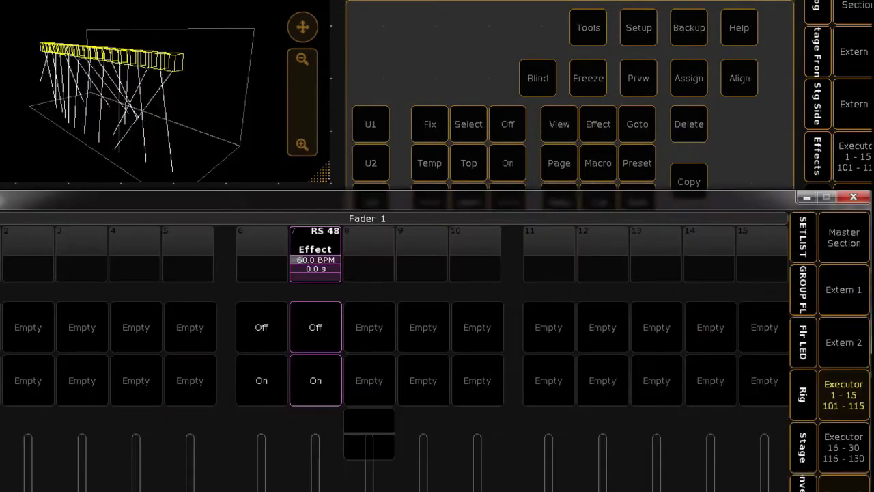
click(385, 326)
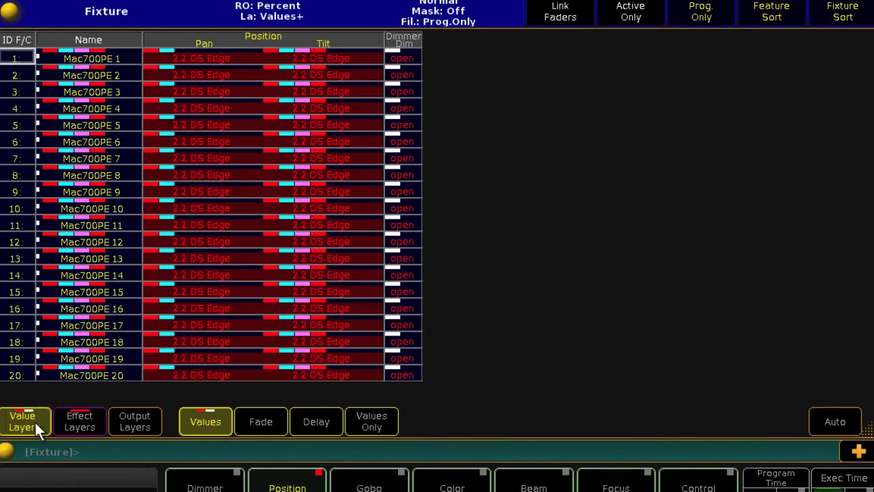
Inspect the fixtures' Form, Rate, Low, High, Phase and Width effect layers in the Fixture sheet.
click(91, 424)
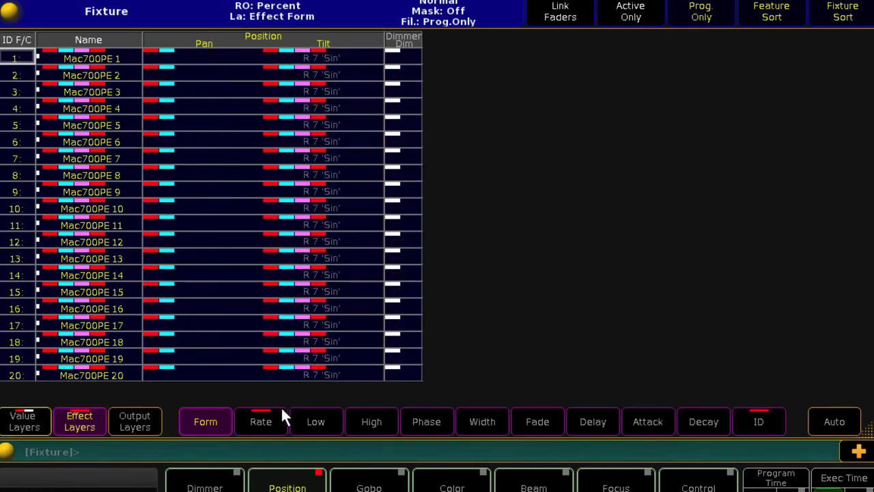
click(268, 421)
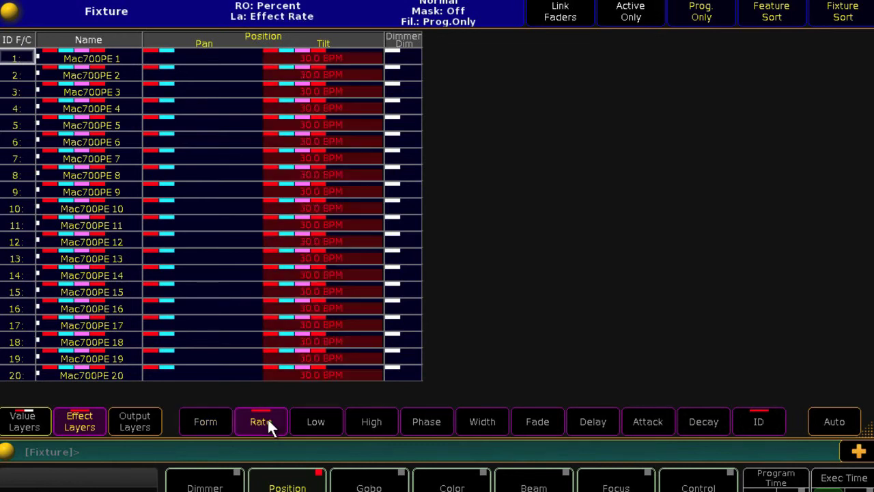
click(317, 430)
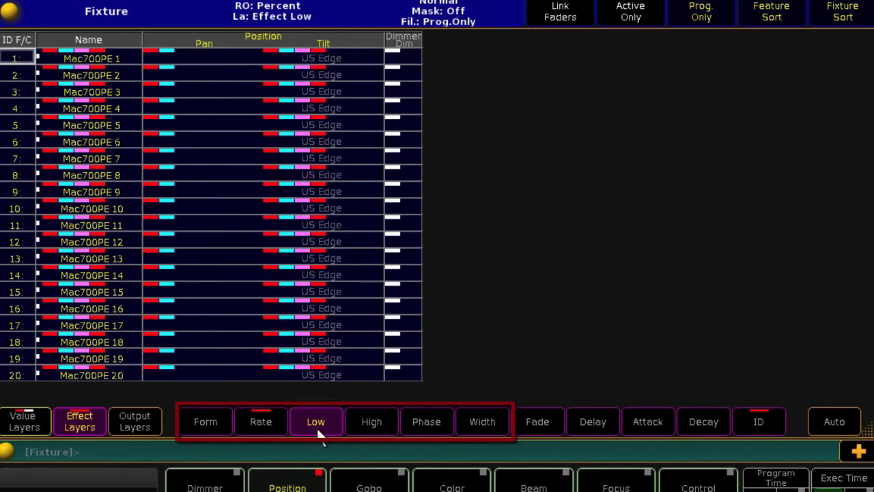
click(375, 437)
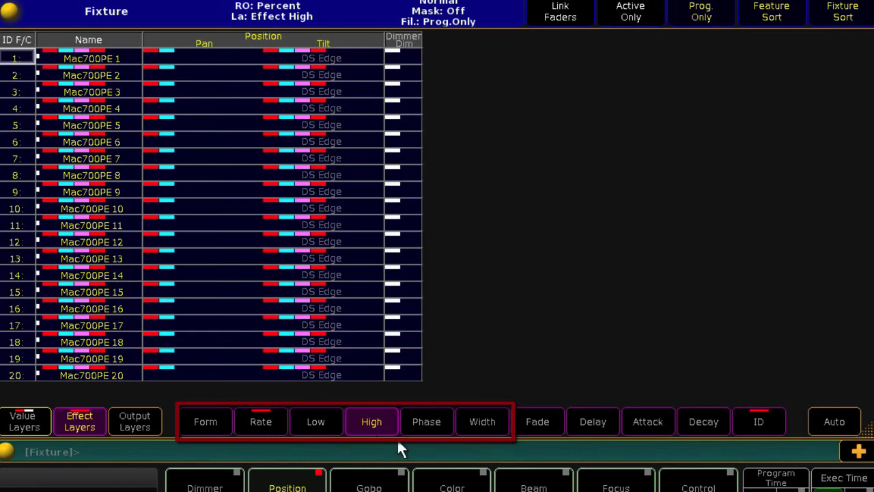
click(433, 423)
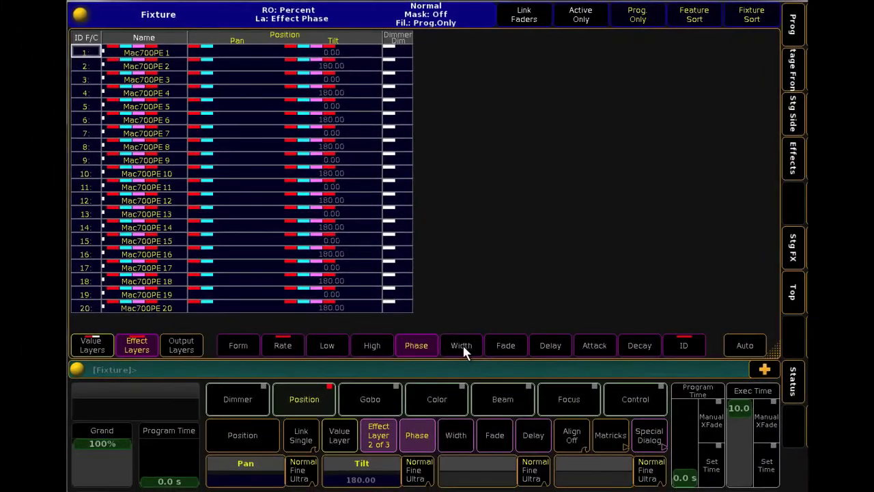
click(482, 422)
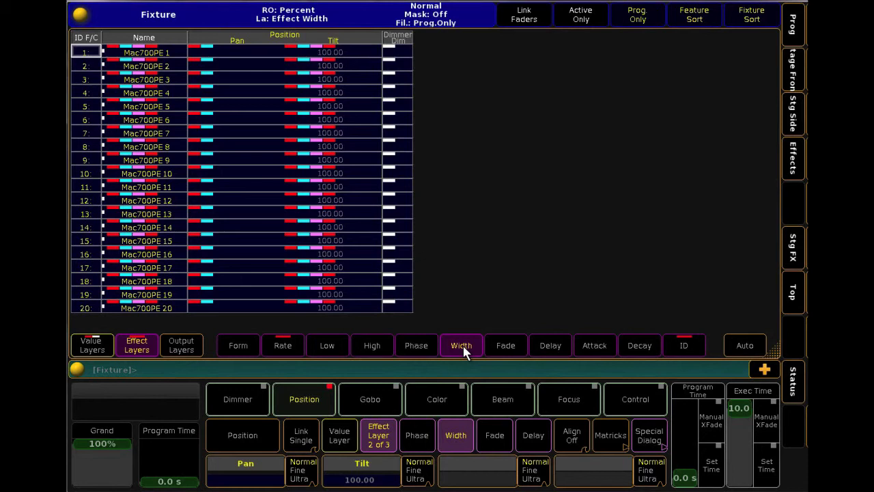
Halve the Tilt effect rate to 15 BPM for all selected fixtures.
click(284, 346)
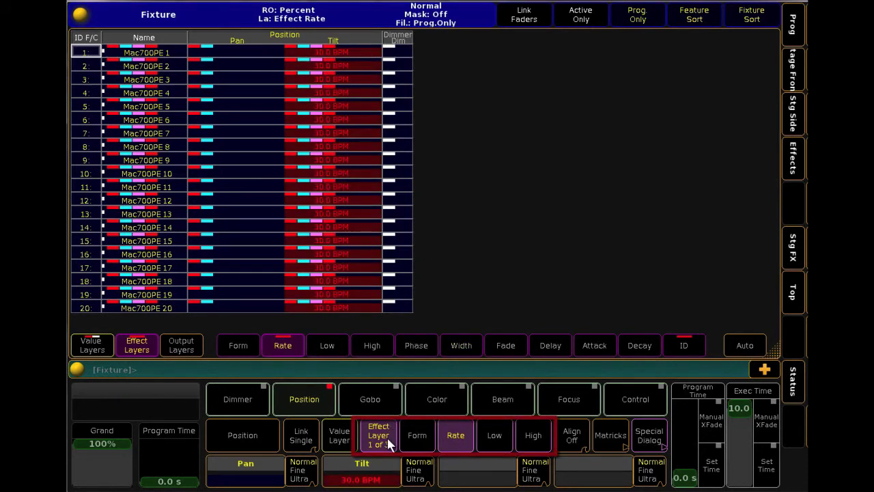
click(384, 478)
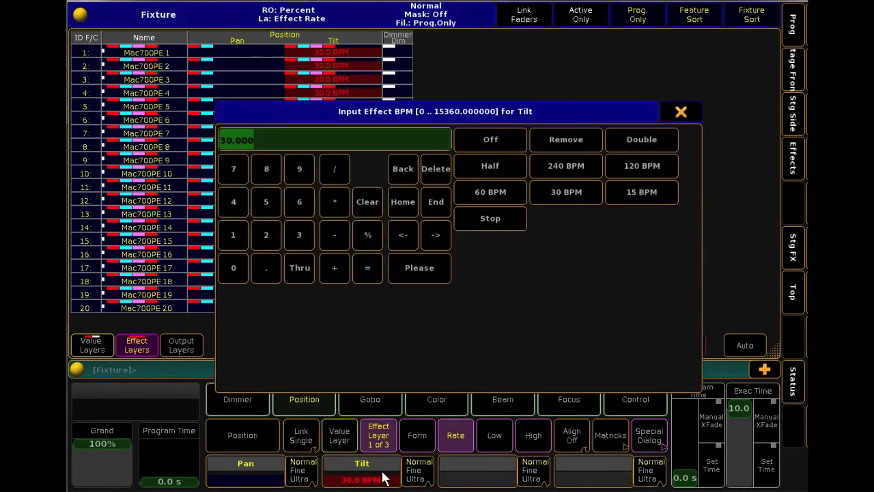
click(505, 164)
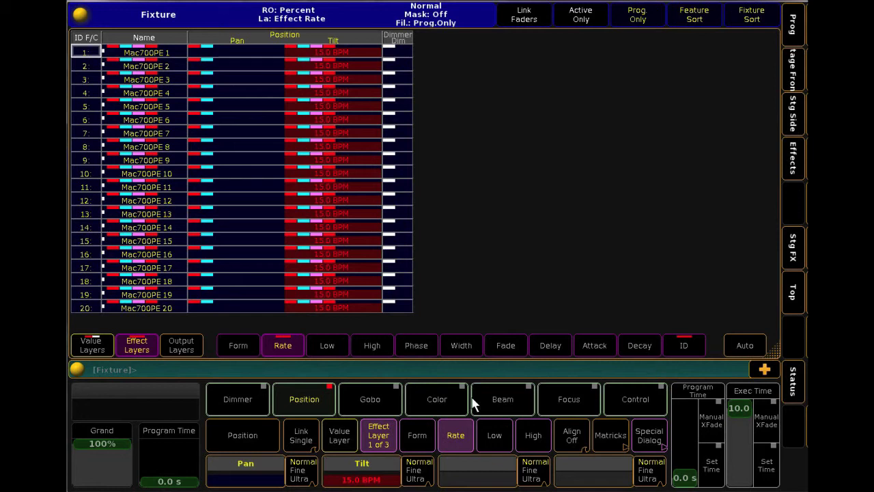
click(493, 440)
Set a Tilt effect fade time of 5 seconds for fixtures 1 through 10.
click(505, 345)
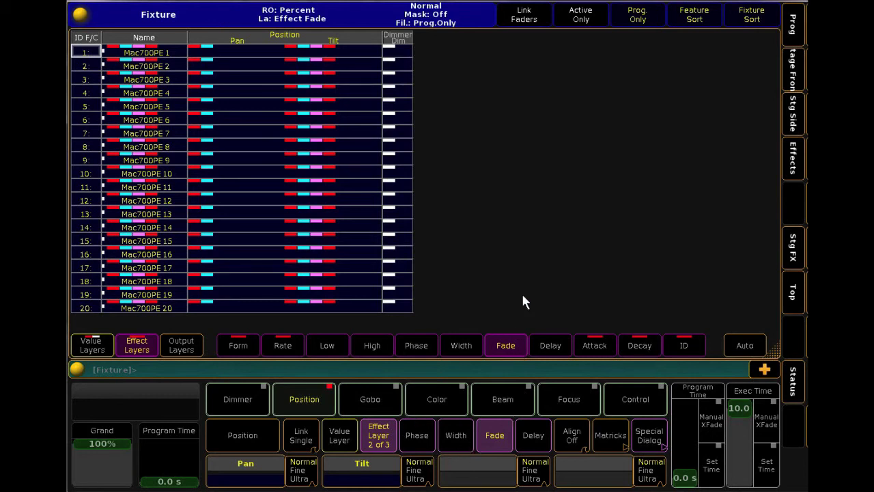
click(87, 160)
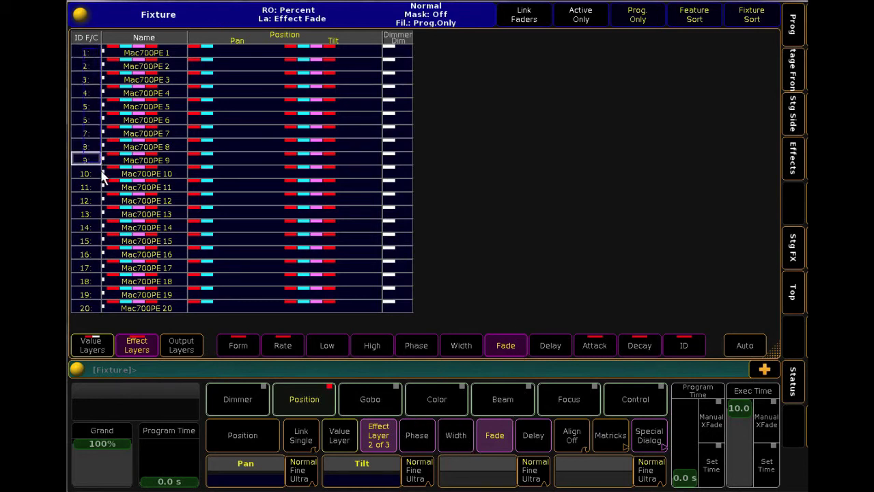
click(380, 473)
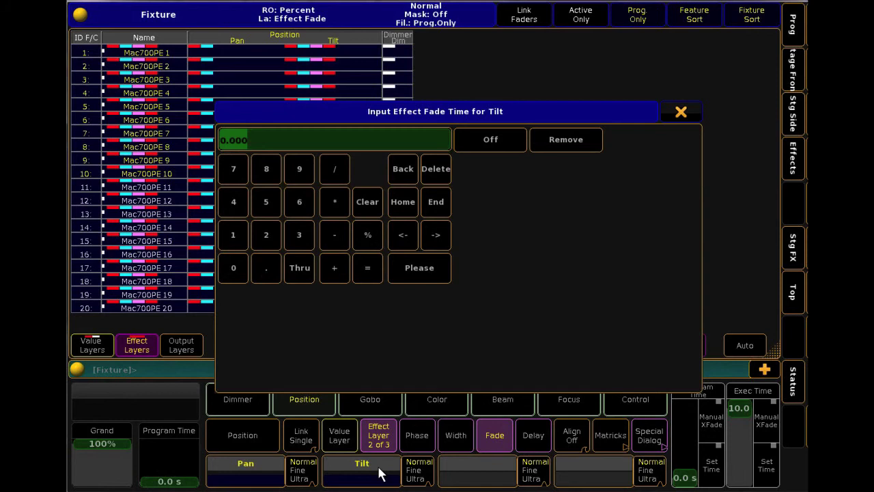
text(5)
key(Return)
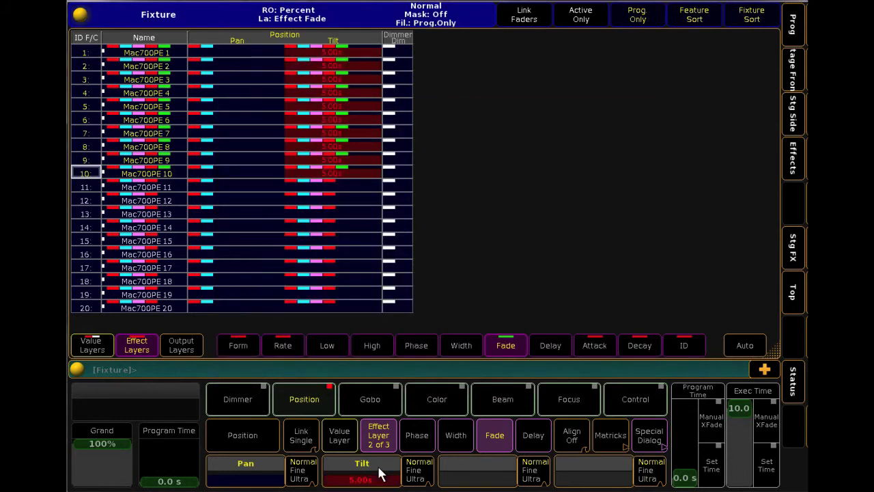
Set a Tilt effect fade time of 2 seconds for fixtures 11 through 20.
drag(89, 180, 96, 311)
click(395, 477)
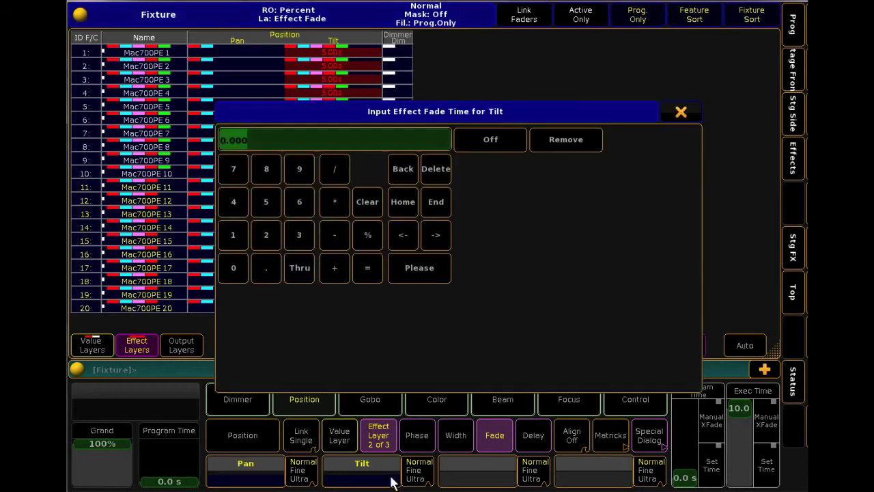
text(2)
key(Return)
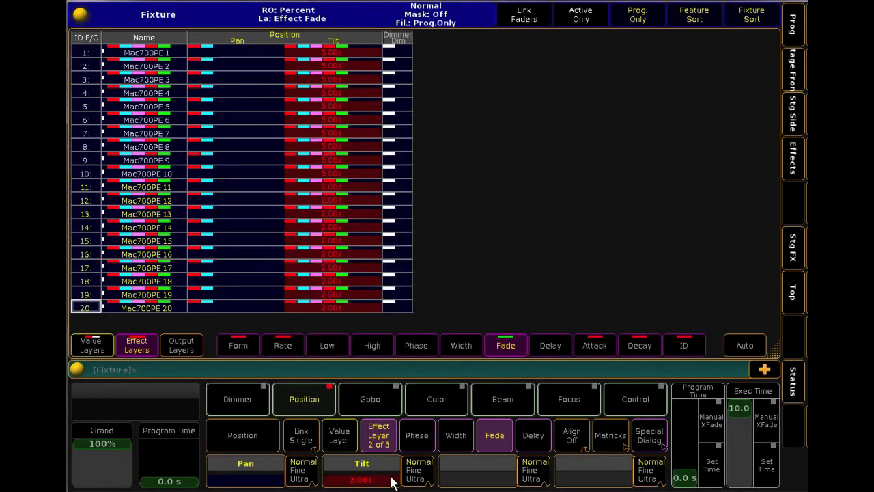
Give fixtures 11 through 20 a Tilt effect delay time of 1 second.
click(551, 346)
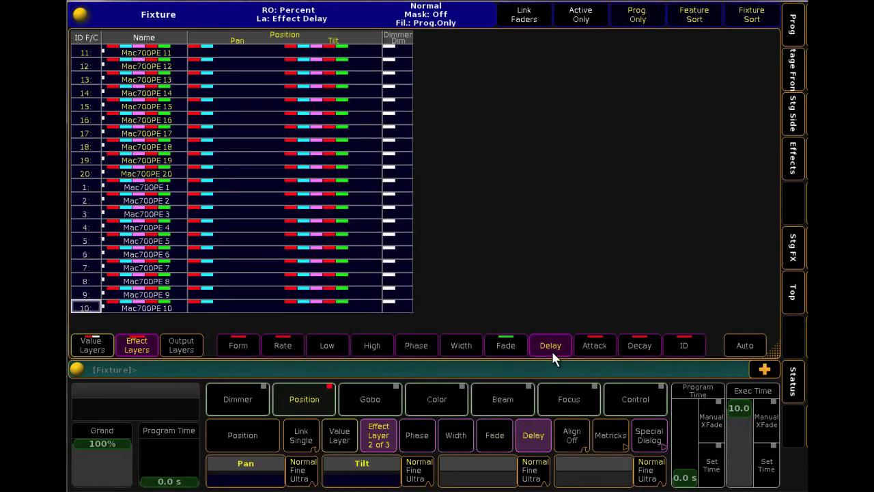
click(365, 465)
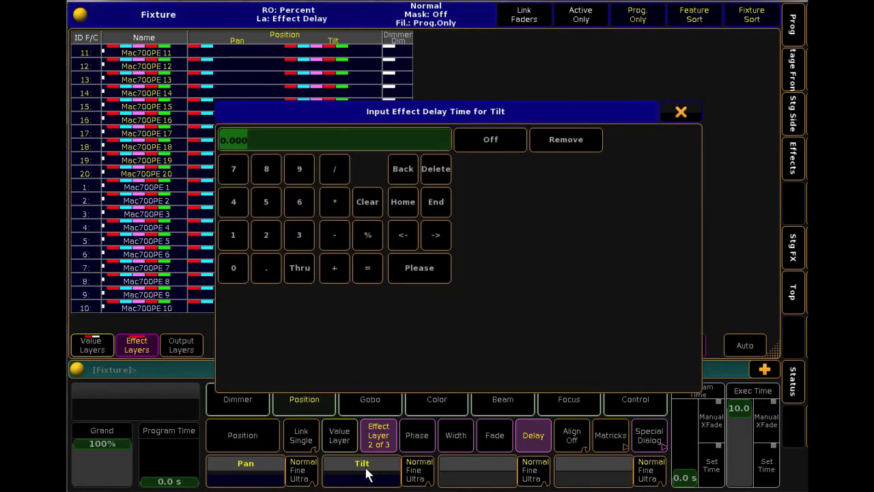
text(1)
key(Return)
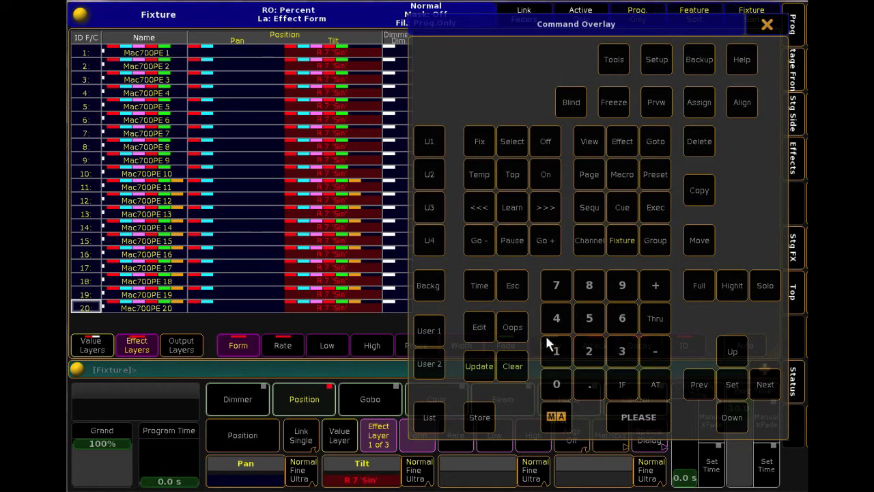
Set the Tilt effect form to Release for the selected fixtures.
click(371, 482)
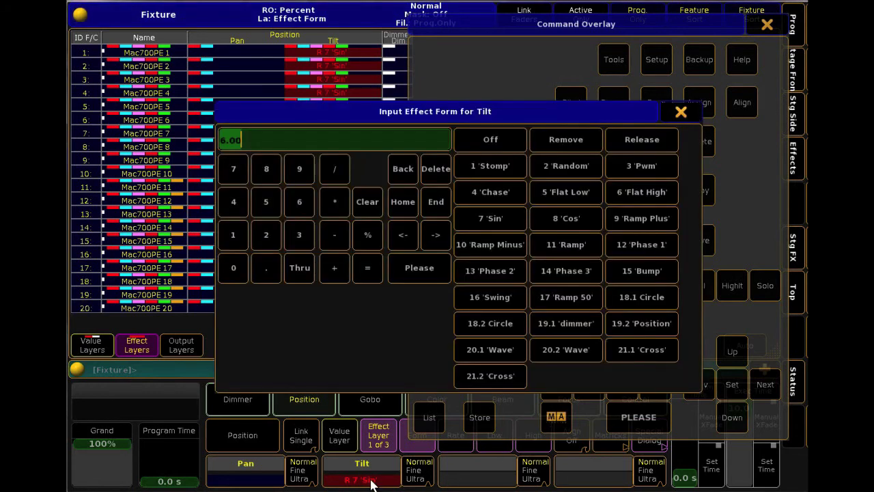
click(655, 142)
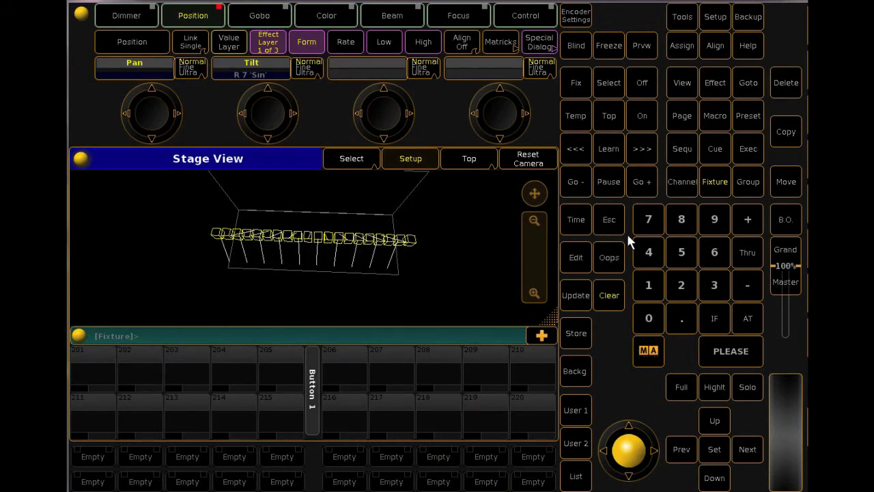
In the Effect Value dialog, give Pan the 8 'Cos' form and raise its phase to about 7.76.
click(545, 46)
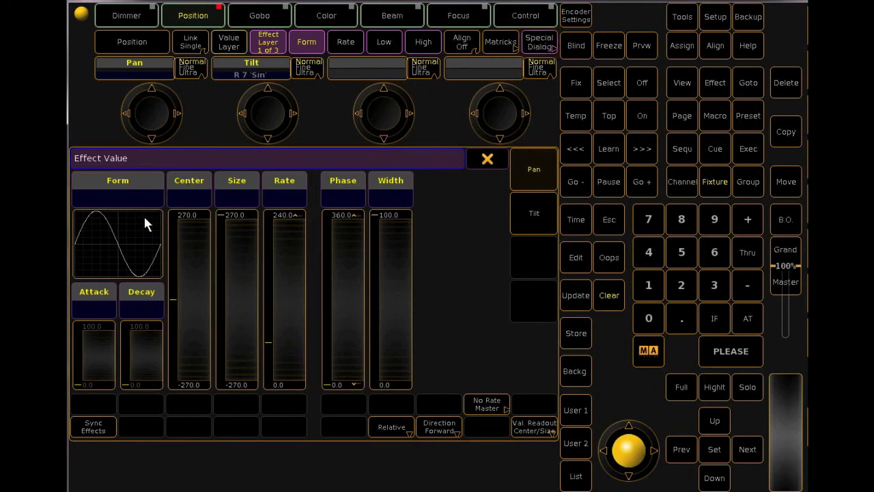
click(119, 254)
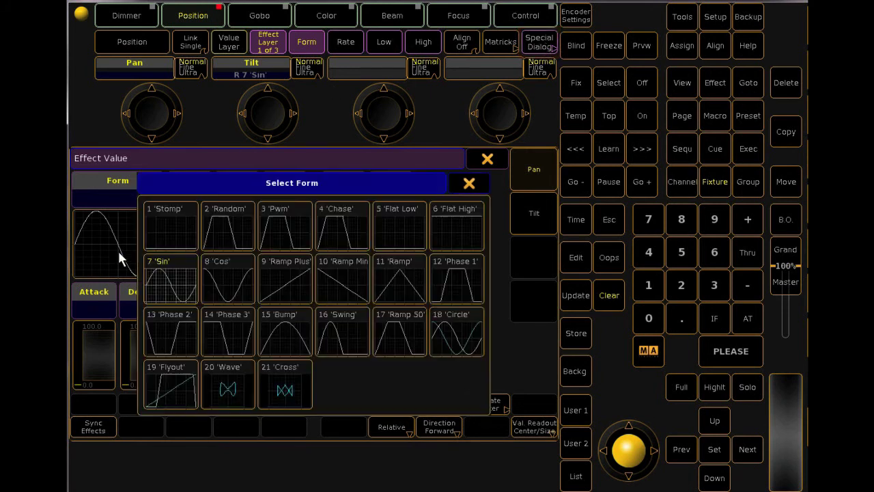
click(237, 273)
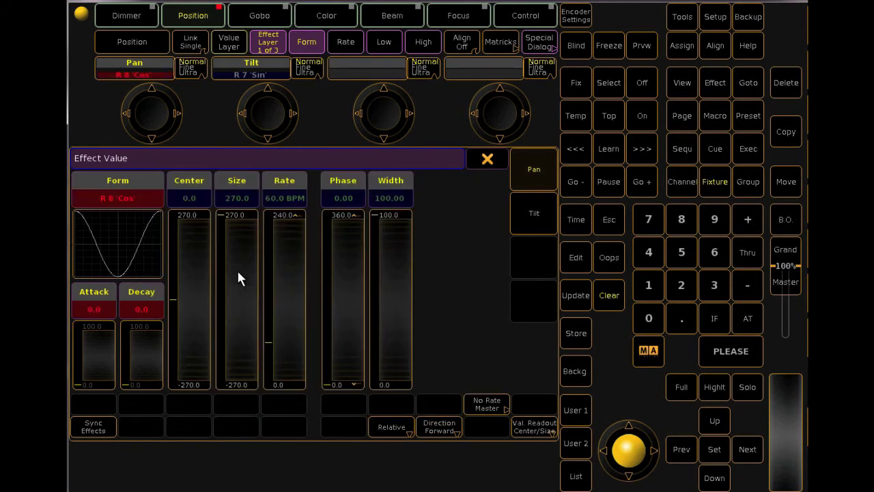
drag(343, 351, 347, 282)
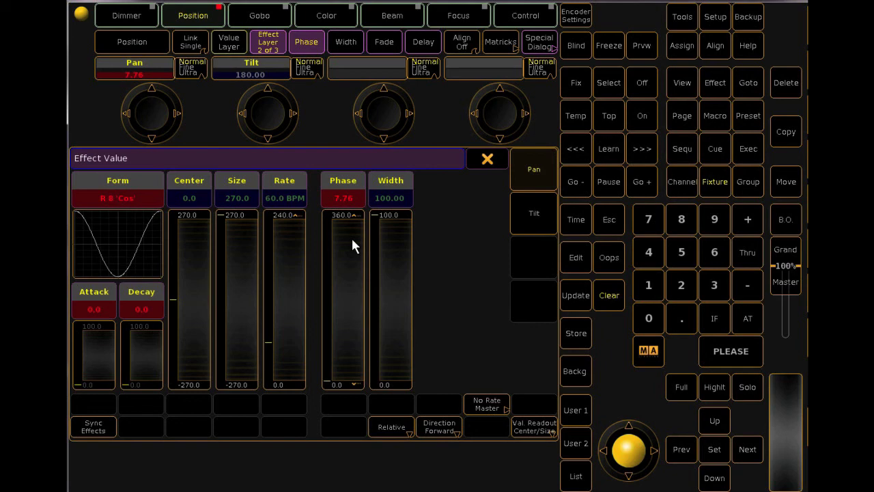
click(486, 161)
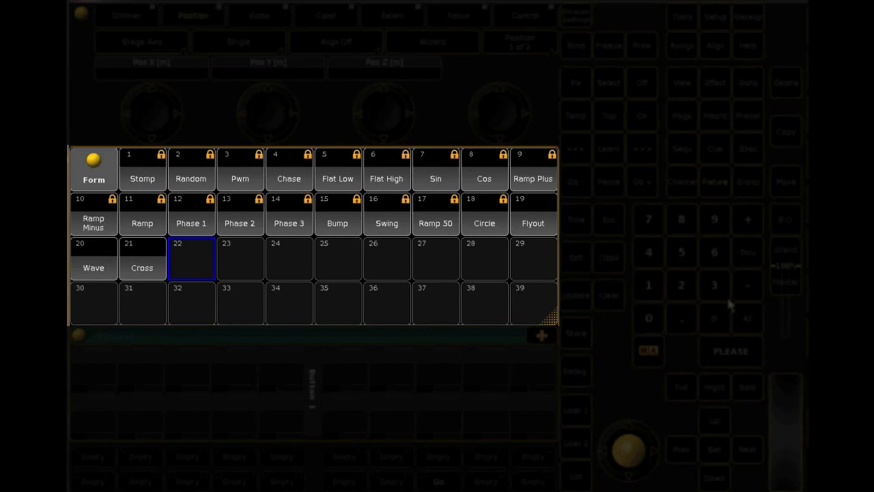
Open empty form 22 for editing and load the predefined Sin graph into it.
click(576, 262)
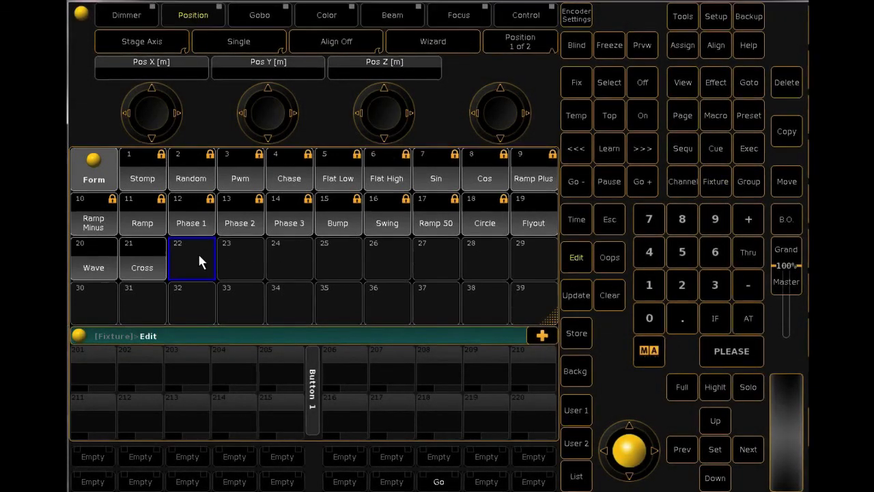
click(198, 257)
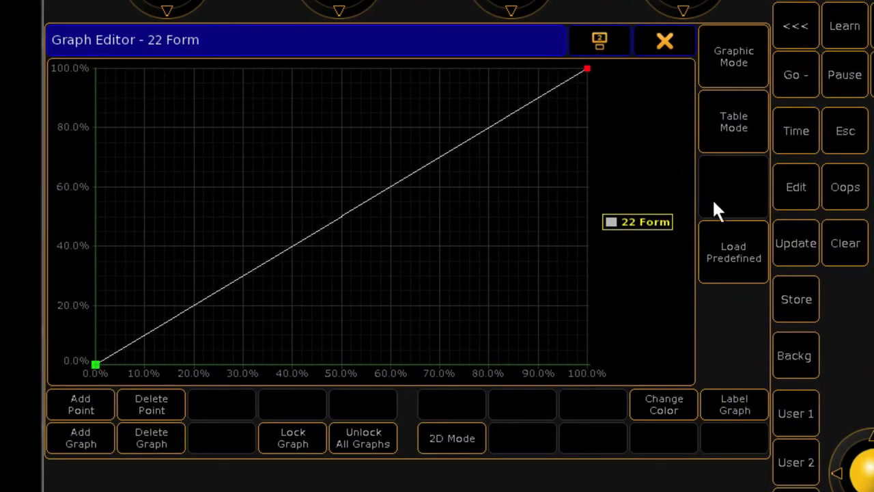
click(744, 259)
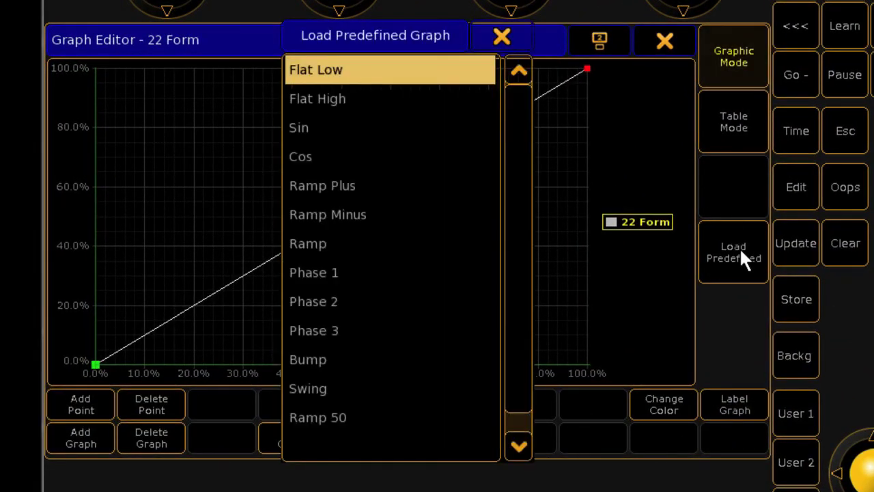
click(347, 133)
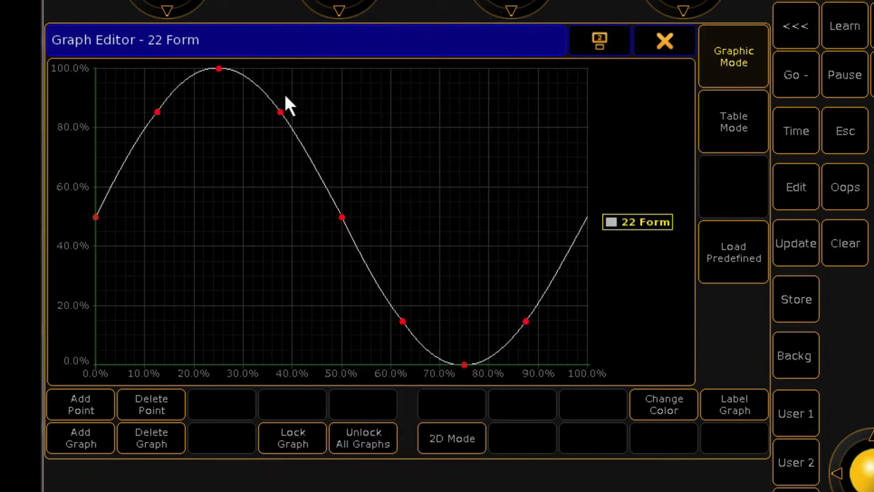
Reshape form 22 by lowering its 25% point to about 10% and raising its 75% point to about 89%, check the table values, and close the editor.
drag(220, 69, 219, 334)
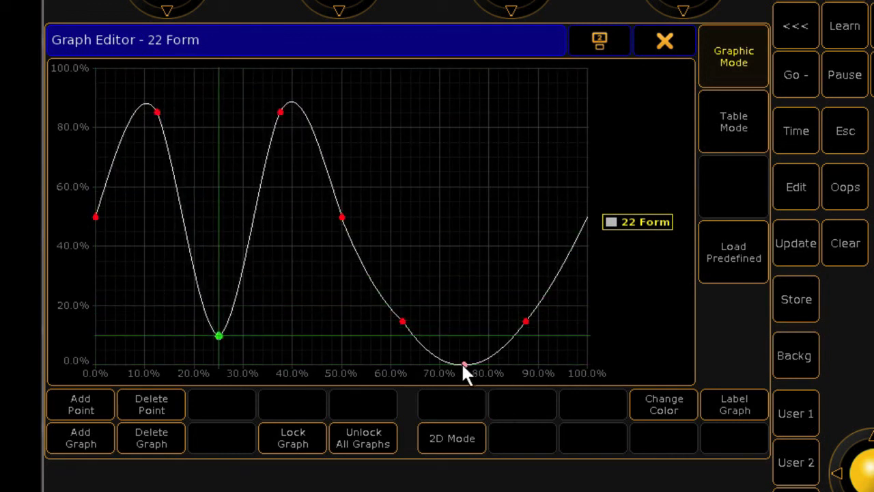
drag(462, 362, 463, 102)
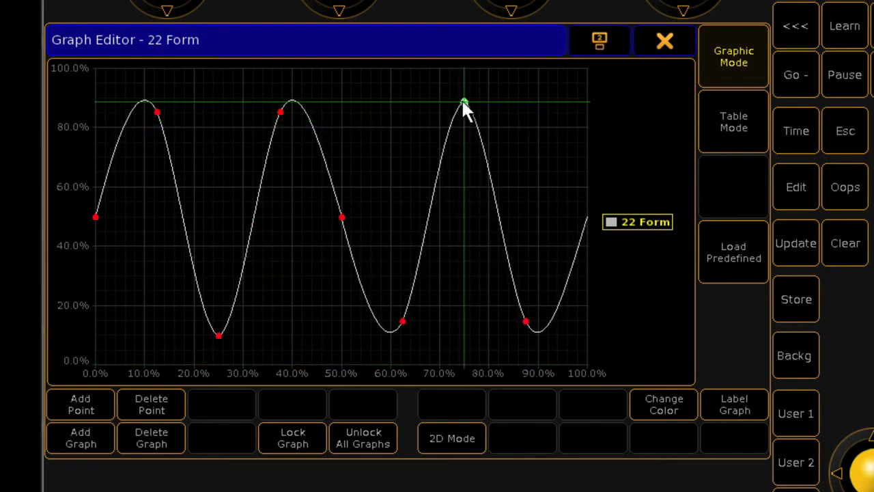
click(746, 133)
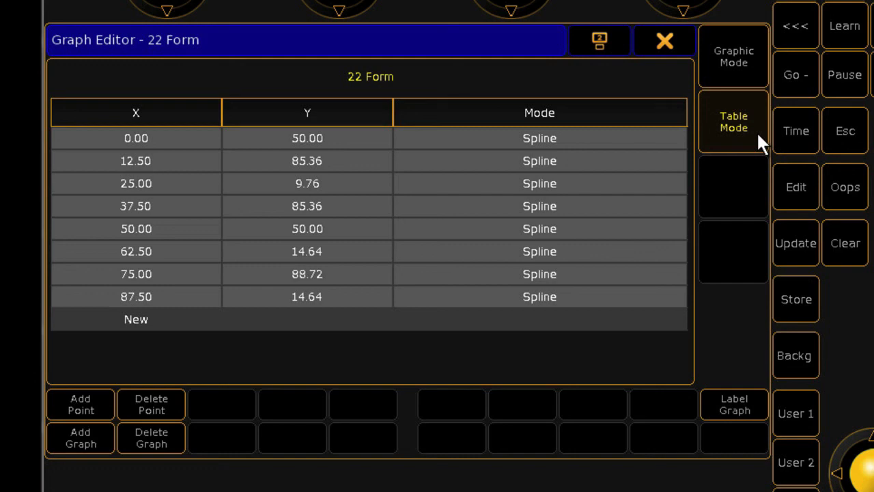
click(745, 60)
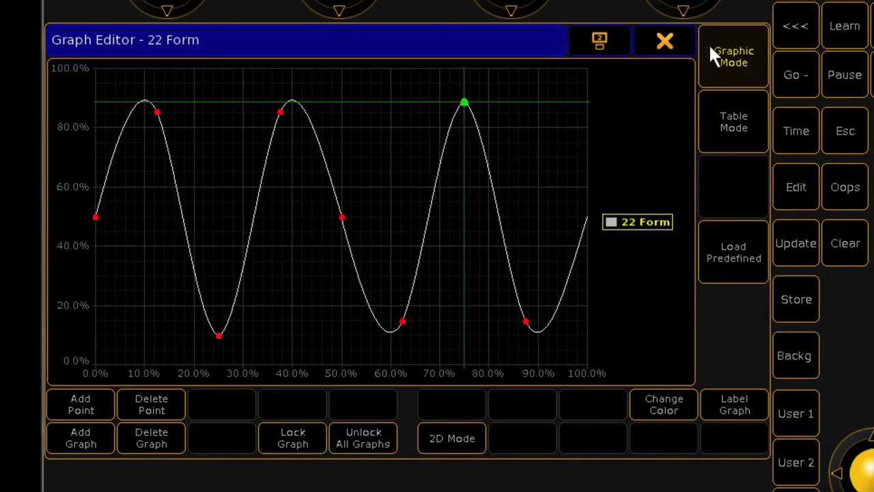
click(672, 37)
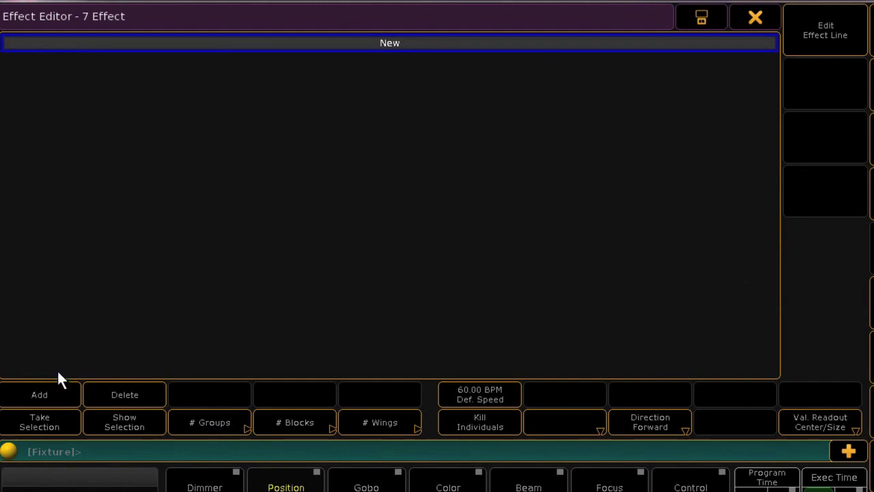
Add a DIM attribute line to effect 7 and open the form selection for that line.
click(55, 398)
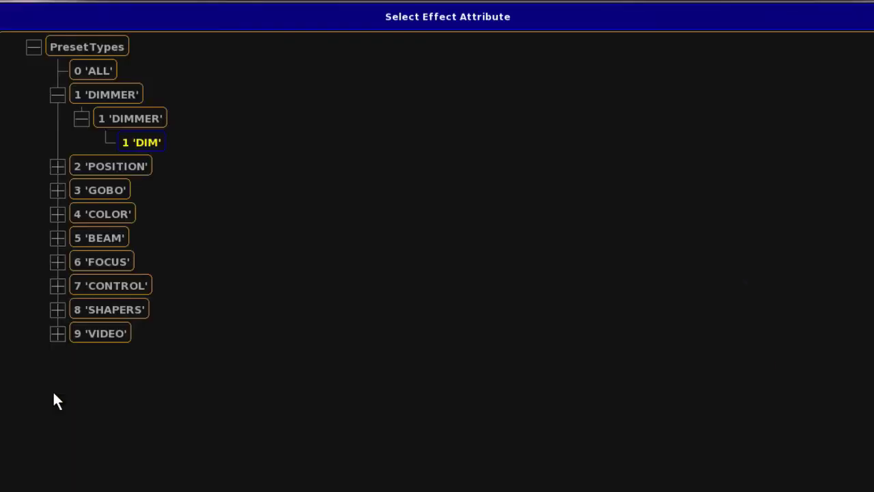
click(147, 144)
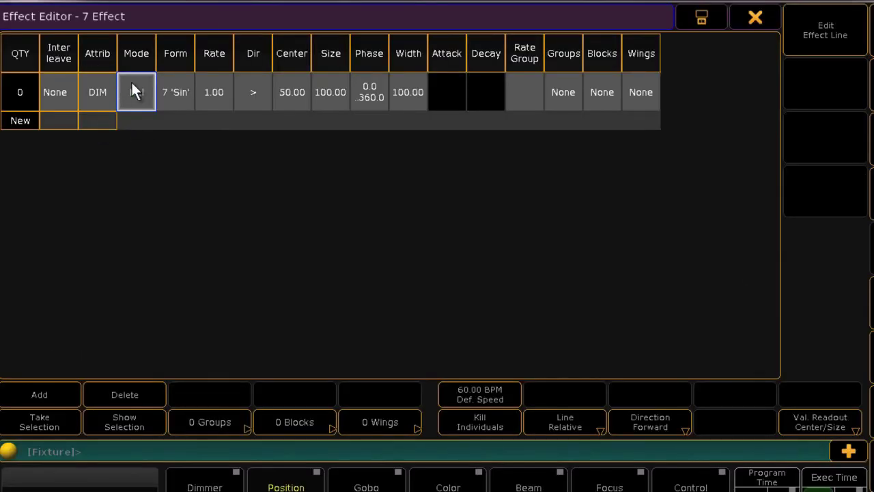
click(180, 95)
click(179, 93)
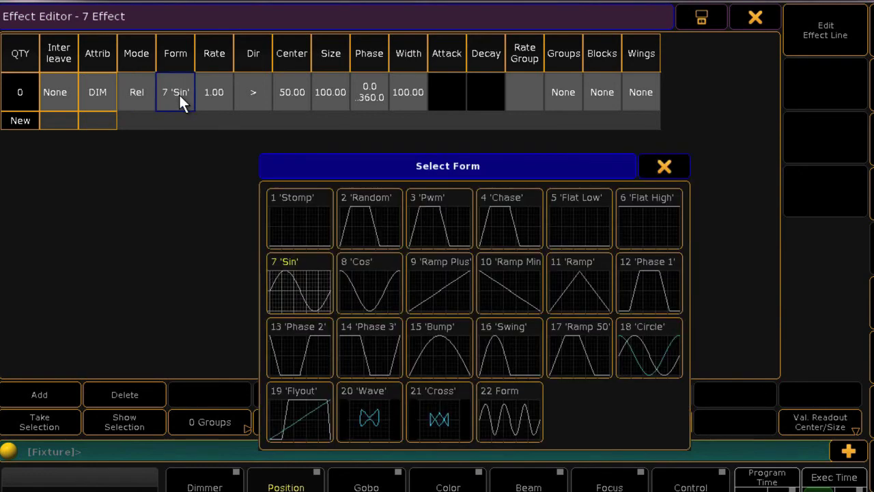